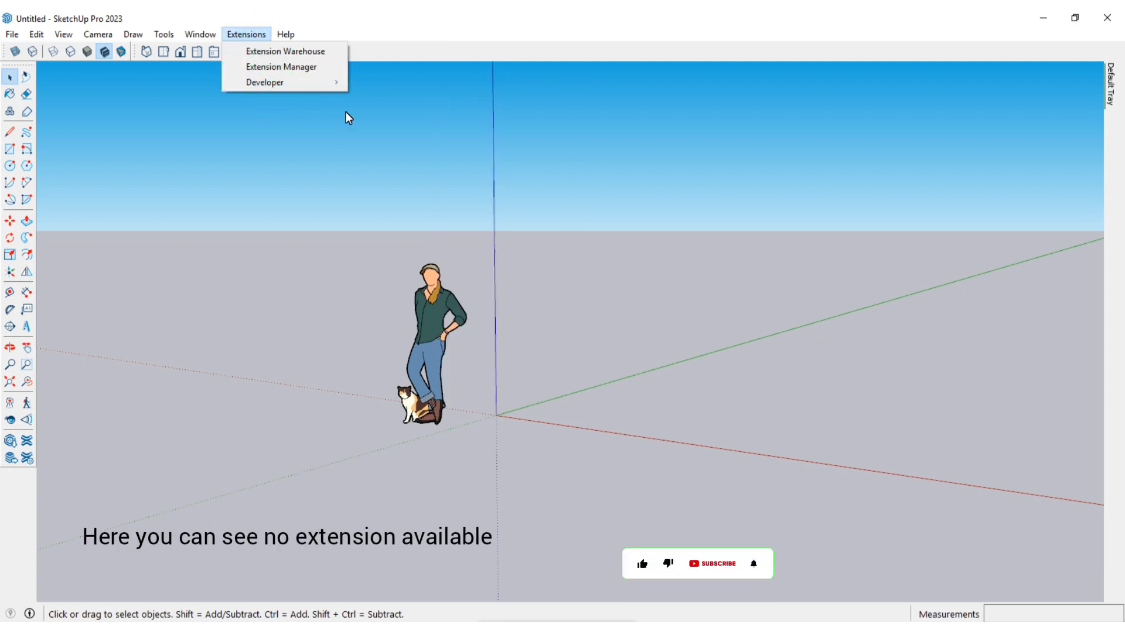
# Dismiss the empty Extensions list and close SketchUp 2023.
pyautogui.click(619, 86)
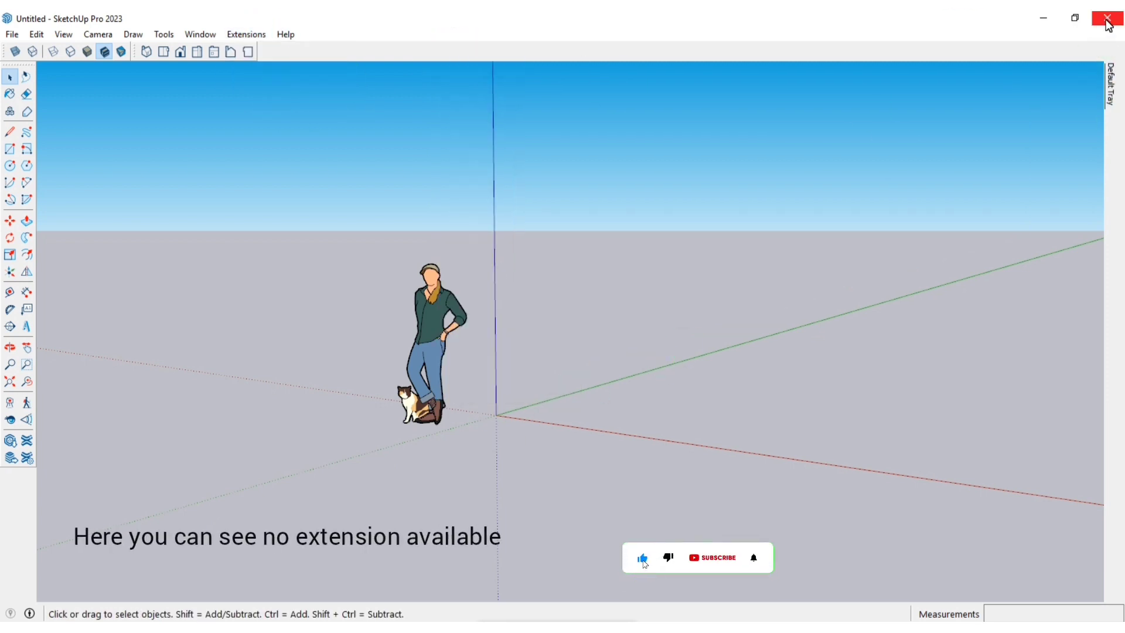
pyautogui.click(1107, 18)
# Open the Plugins BY CAD SHOW folder inside the downloaded plugins folder.
pyautogui.moveTo(677, 266); pyautogui.dragTo(516, 276)
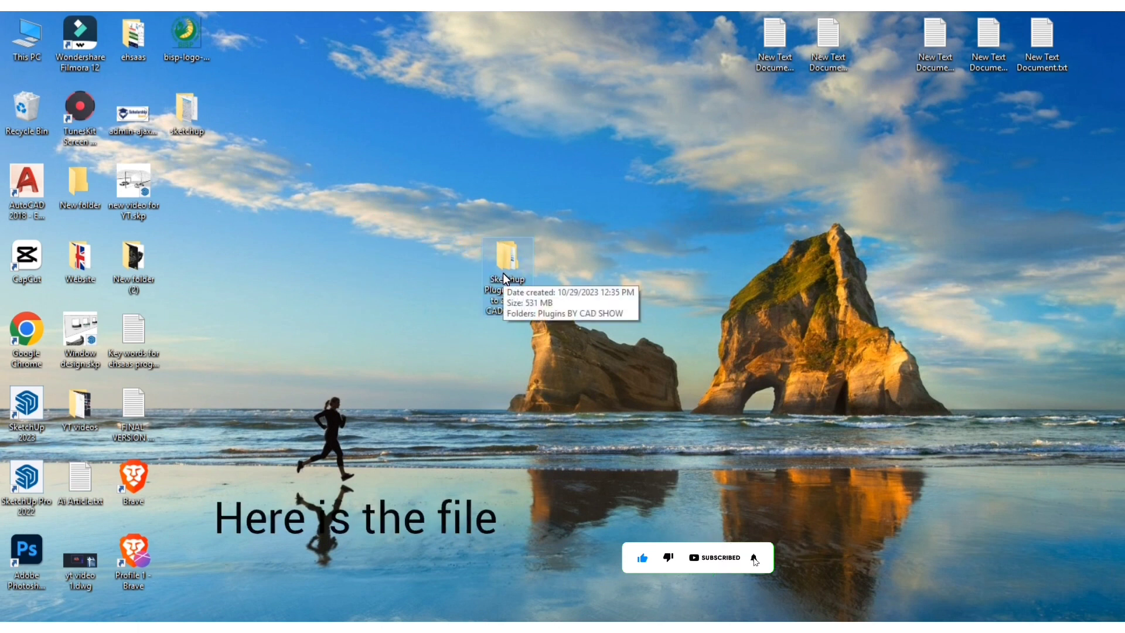
pyautogui.doubleClick(516, 276)
pyautogui.doubleClick(213, 100)
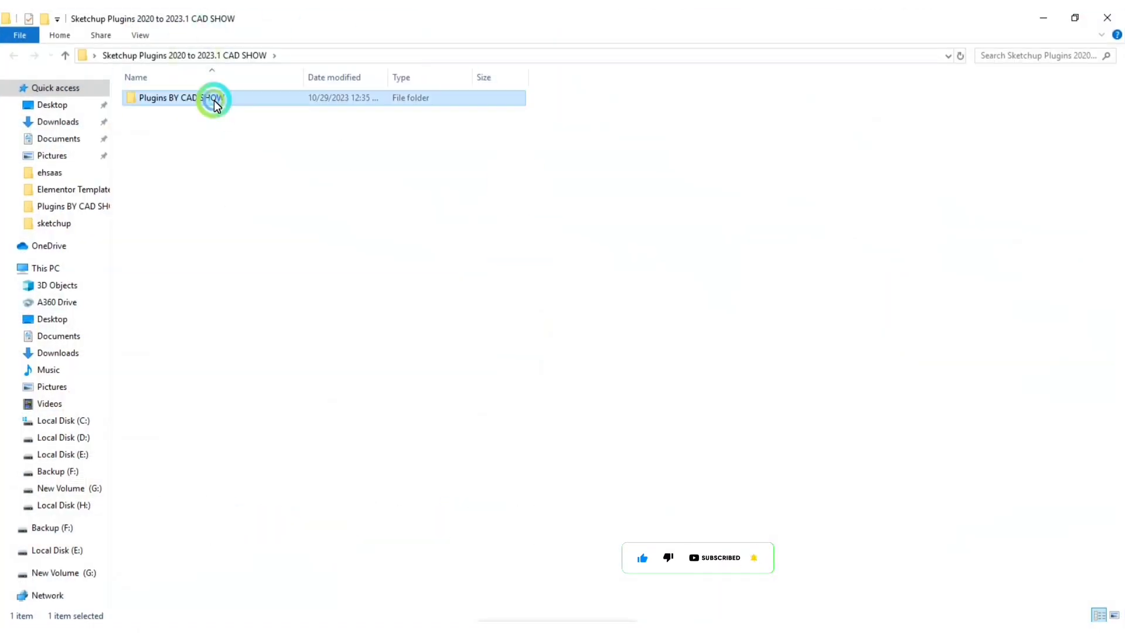
pyautogui.scroll(-3, 319, 169)
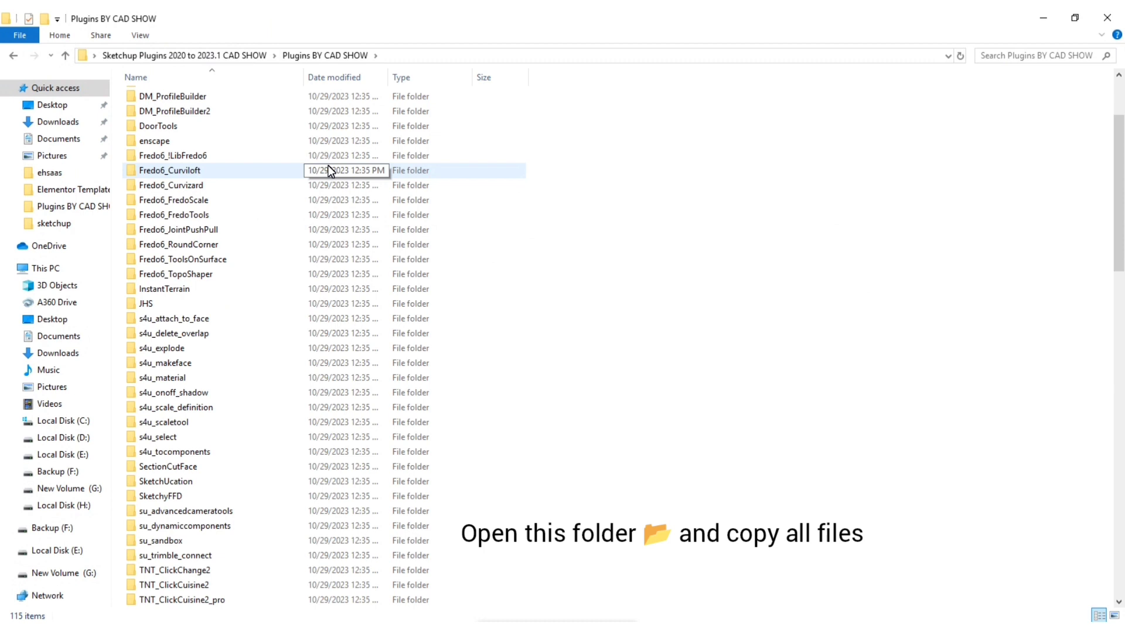
# Select all 115 plugin folders and copy them.
pyautogui.click(443, 174)
pyautogui.click(631, 167)
pyautogui.scroll(3, 586, 176)
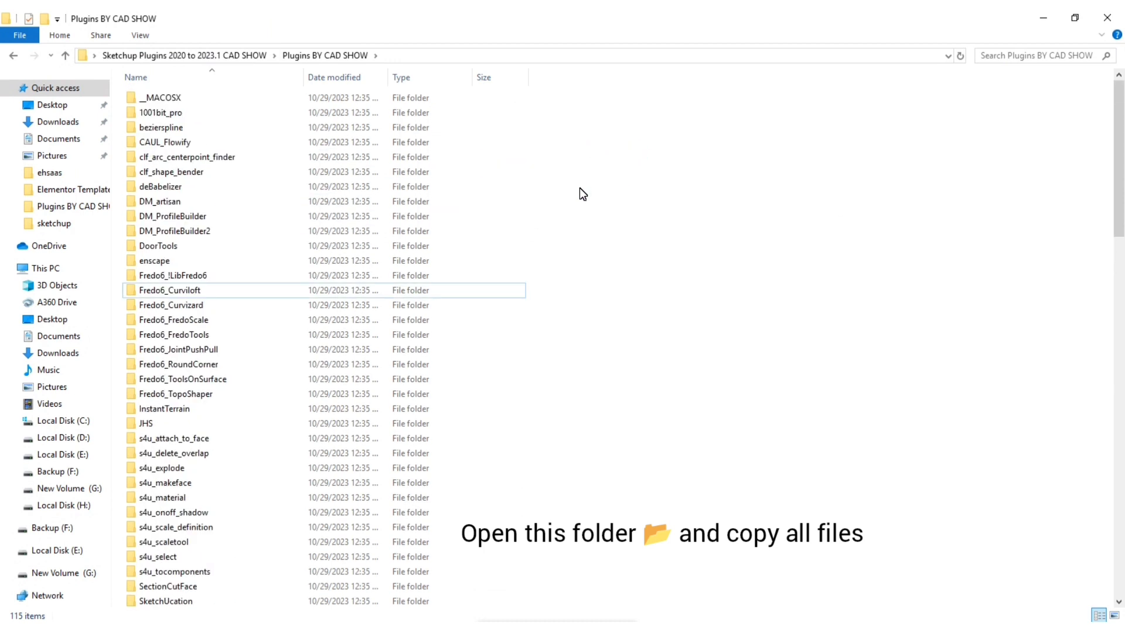
pyautogui.hotkey('ctrl', 'a')
pyautogui.rightClick(423, 153)
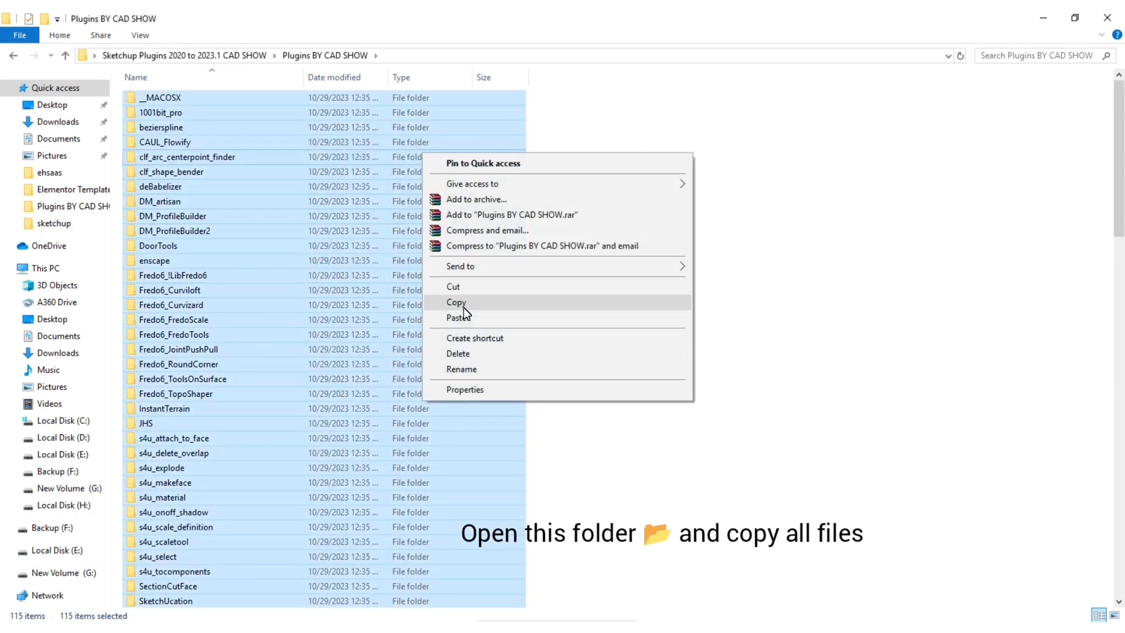
pyautogui.click(581, 306)
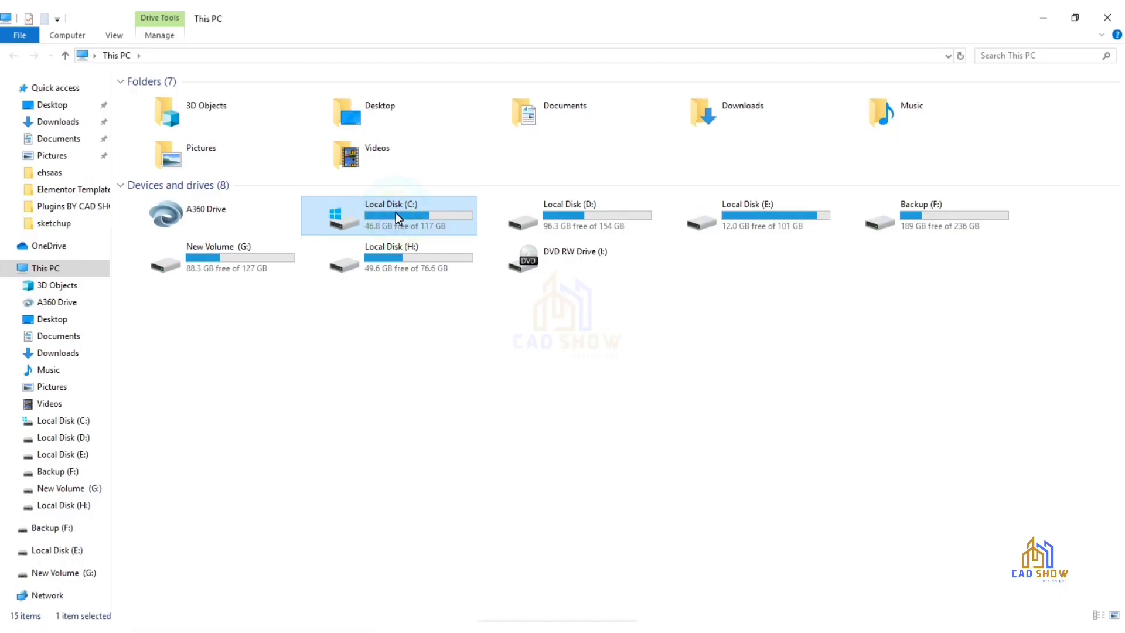
# Navigate to Local Disk (C:) > Users > the user's home folder.
pyautogui.rightClick(396, 212)
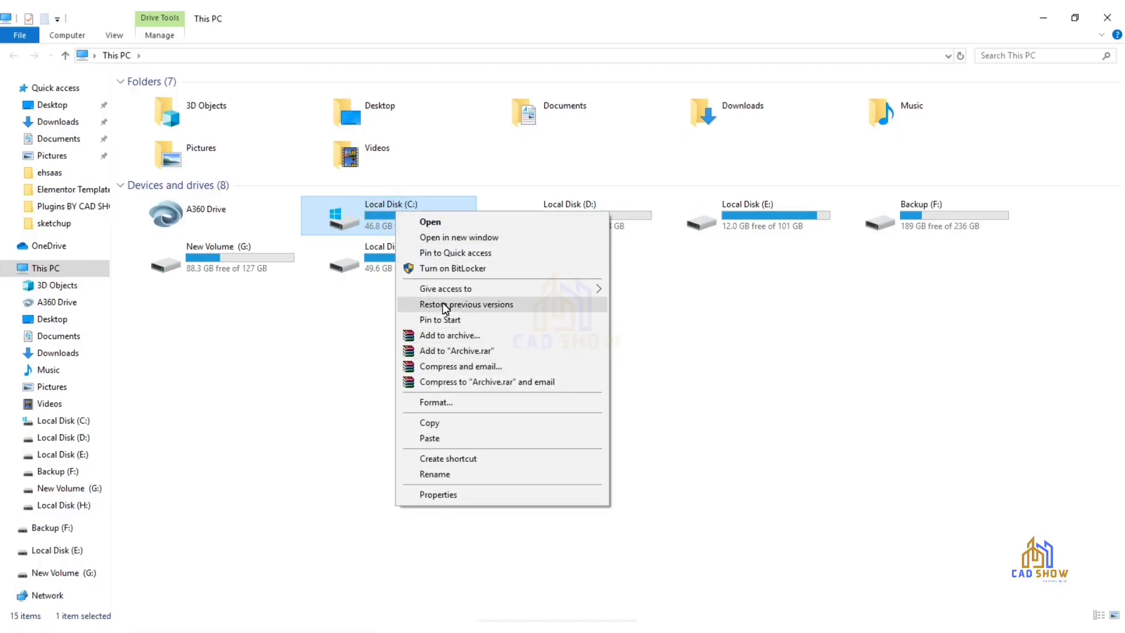
pyautogui.click(442, 223)
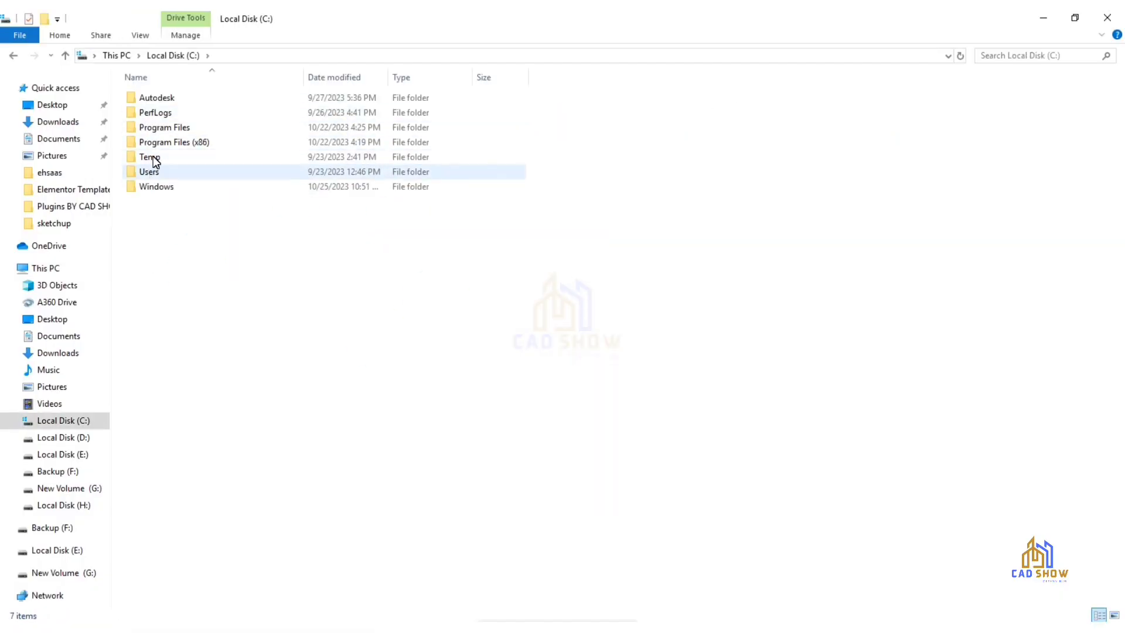
pyautogui.rightClick(189, 180)
pyautogui.click(221, 187)
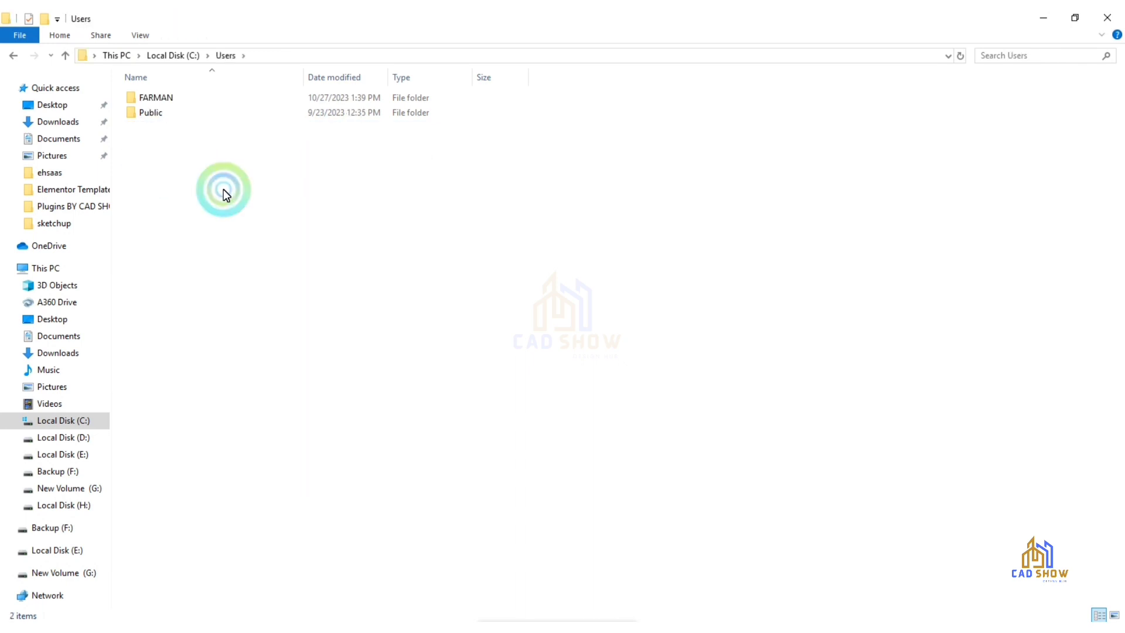
pyautogui.rightClick(161, 102)
pyautogui.click(194, 109)
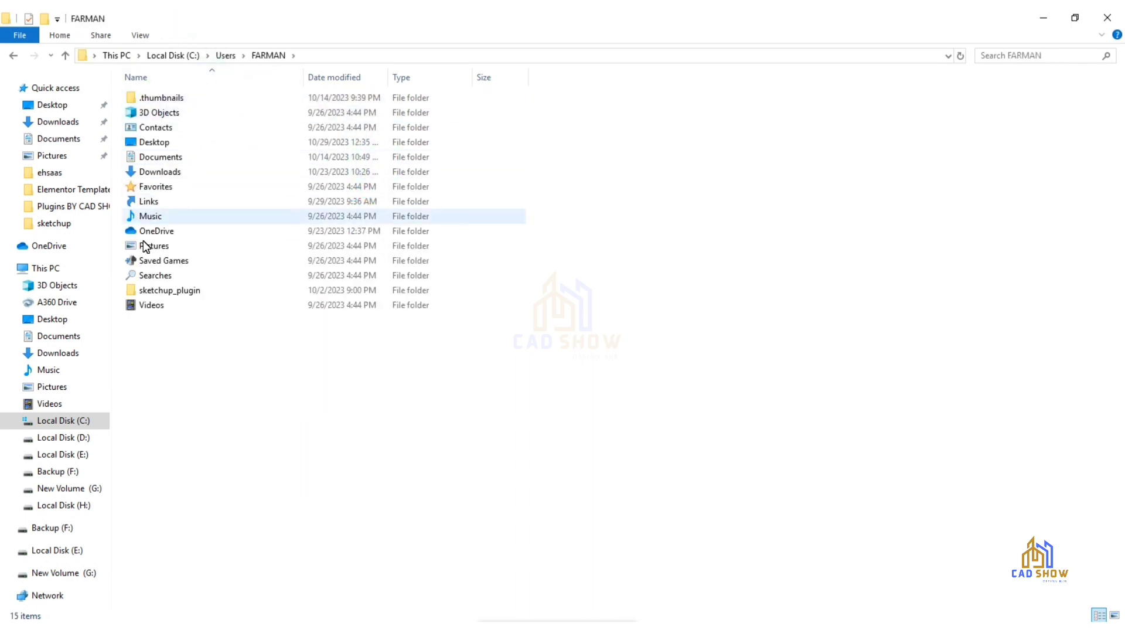
# Turn on Show hidden files, folders and drives in Folder Options, then open AppData.
pyautogui.click(146, 38)
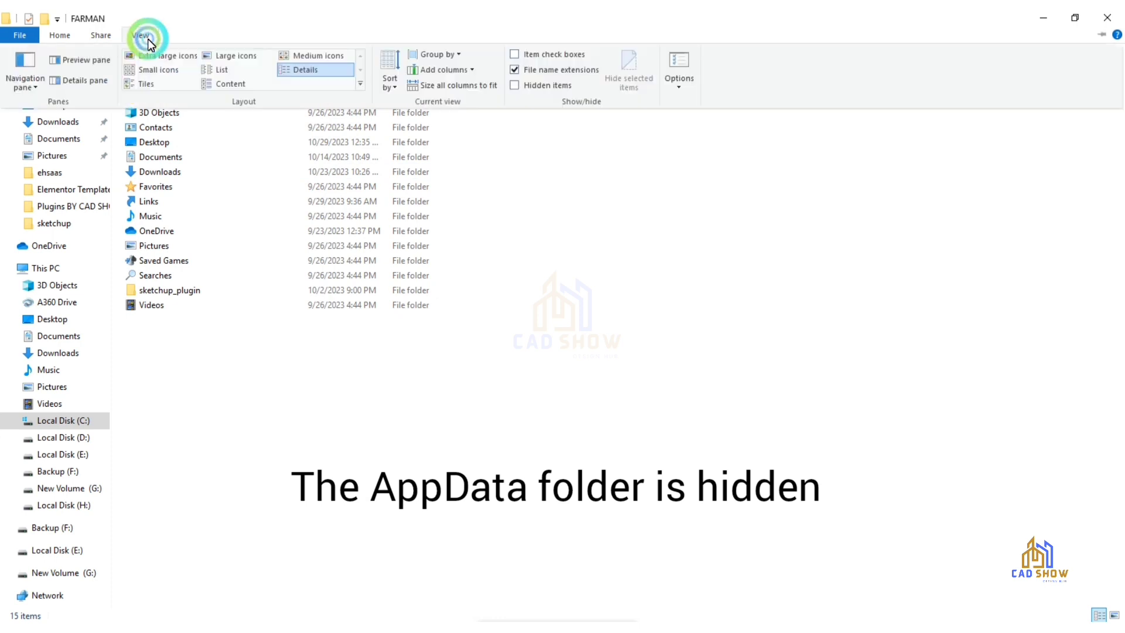
pyautogui.click(681, 89)
pyautogui.click(732, 101)
pyautogui.moveTo(164, 97)
pyautogui.mouseDown()
pyautogui.moveTo(289, 72)
pyautogui.moveTo(517, 78)
pyautogui.mouseUp()
pyautogui.click(194, 94)
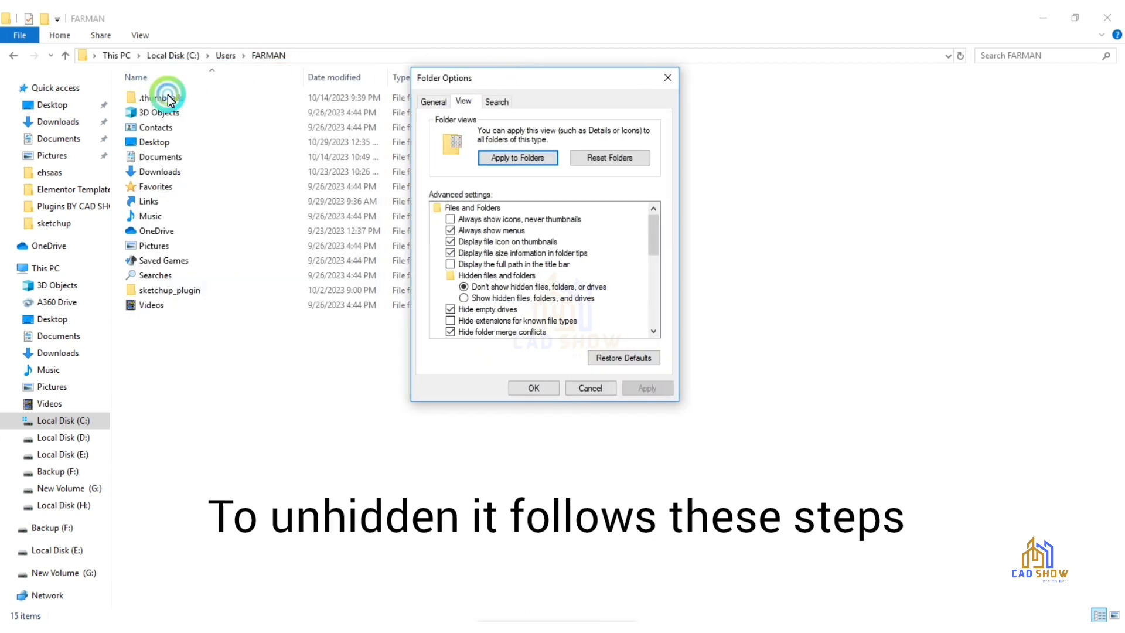
pyautogui.click(464, 297)
pyautogui.click(648, 389)
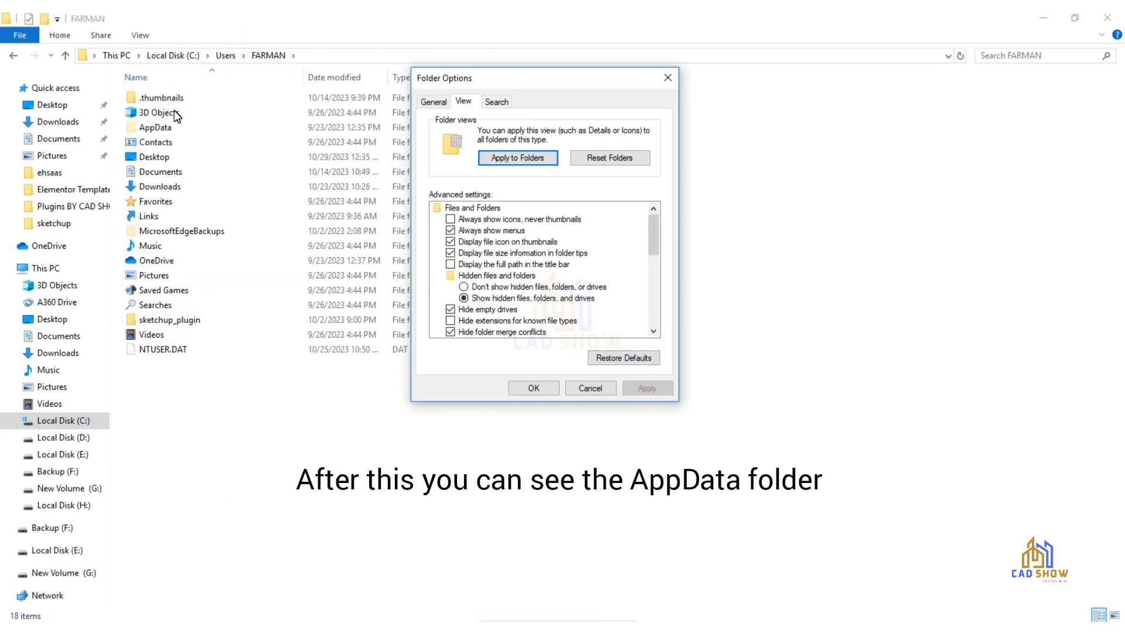
pyautogui.click(533, 388)
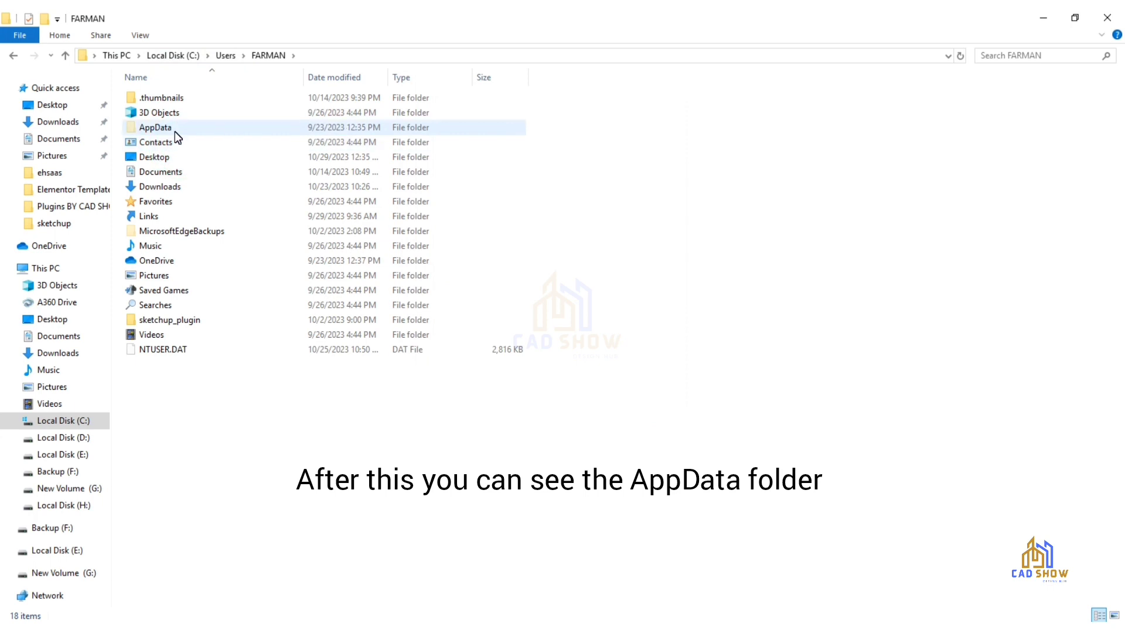
pyautogui.doubleClick(177, 128)
# Open Roaming > SketchUp > SketchUp 2023 in AppData.
pyautogui.rightClick(175, 132)
pyautogui.click(200, 143)
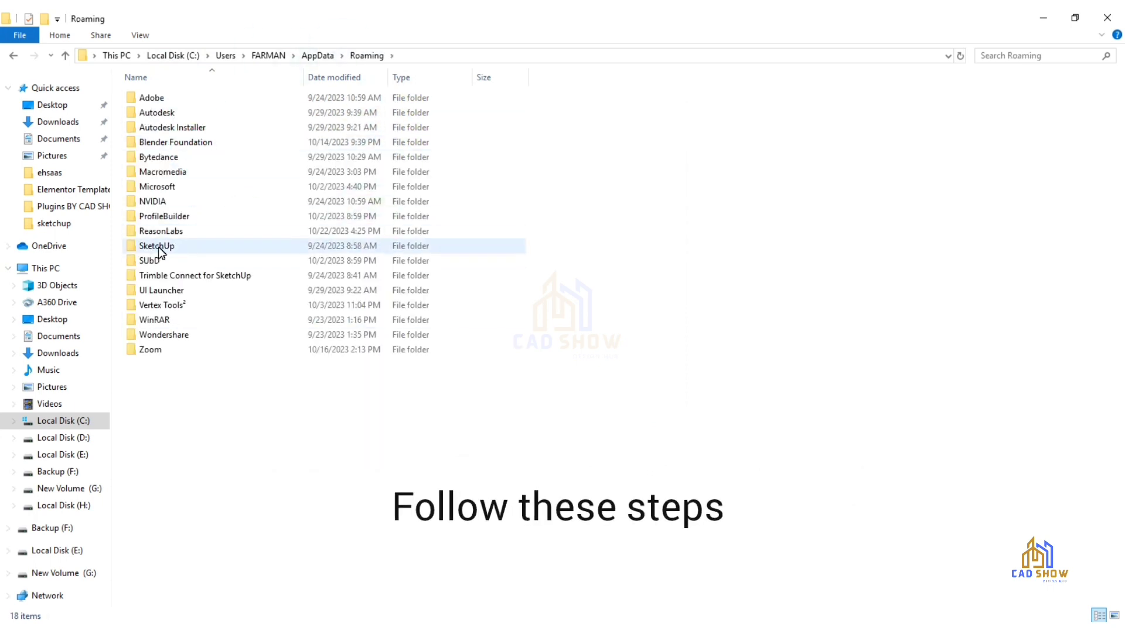
pyautogui.click(246, 245)
pyautogui.rightClick(214, 248)
pyautogui.click(254, 258)
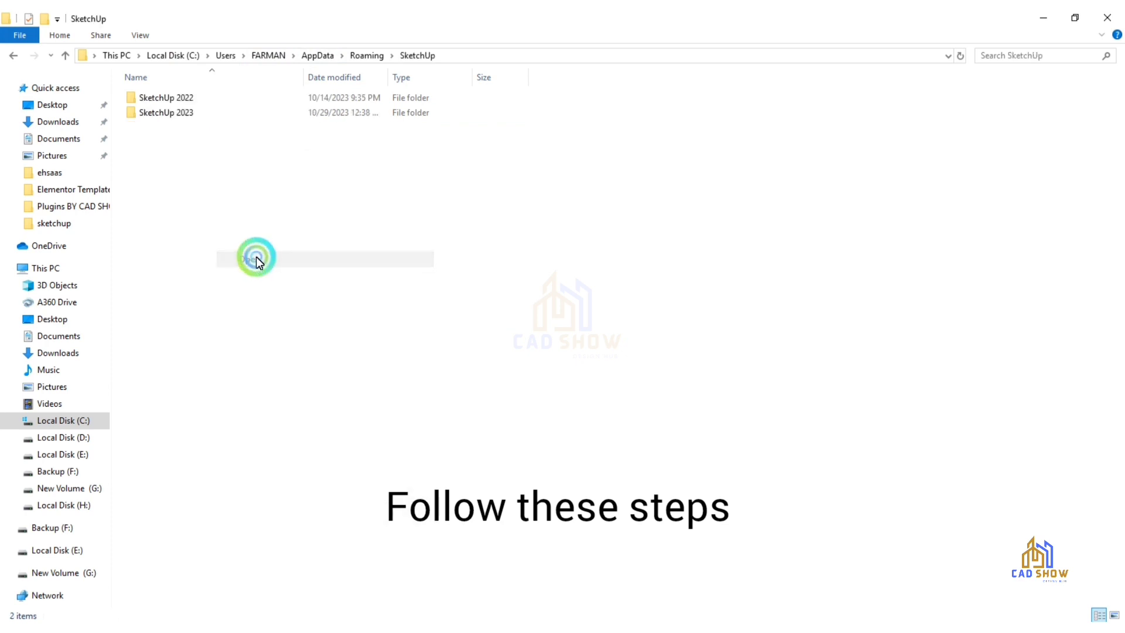
pyautogui.click(170, 116)
pyautogui.rightClick(178, 115)
pyautogui.click(202, 122)
# Open the inner SketchUp > Plugins folder, then return to the Plugins BY CAD SHOW window.
pyautogui.click(157, 114)
pyautogui.rightClick(184, 116)
pyautogui.click(214, 129)
pyautogui.click(151, 143)
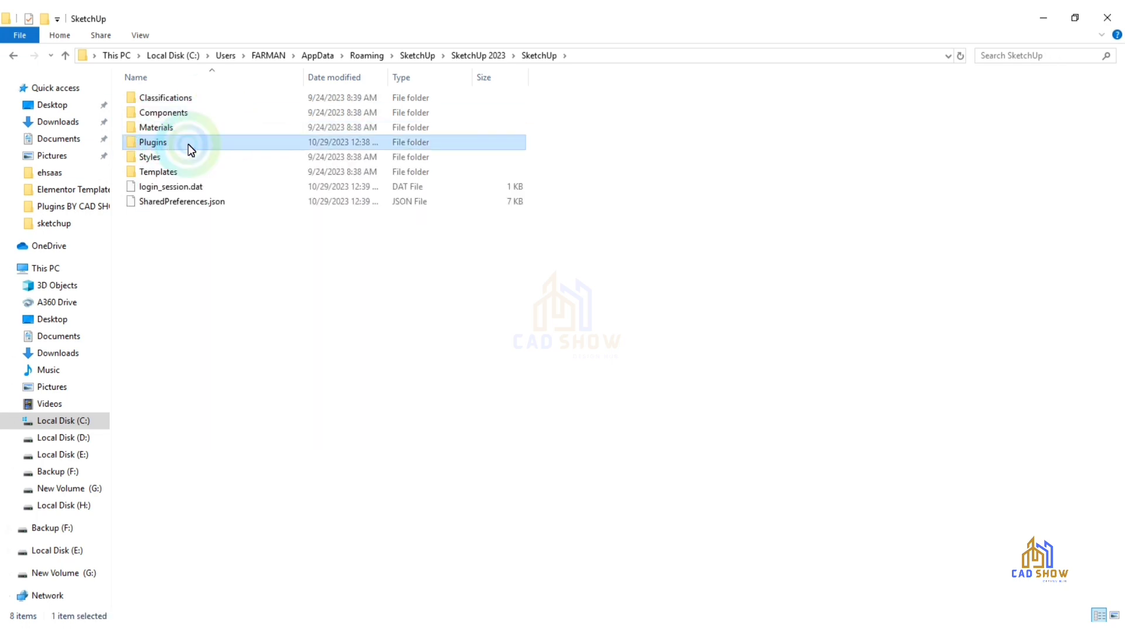
pyautogui.rightClick(187, 142)
pyautogui.click(242, 153)
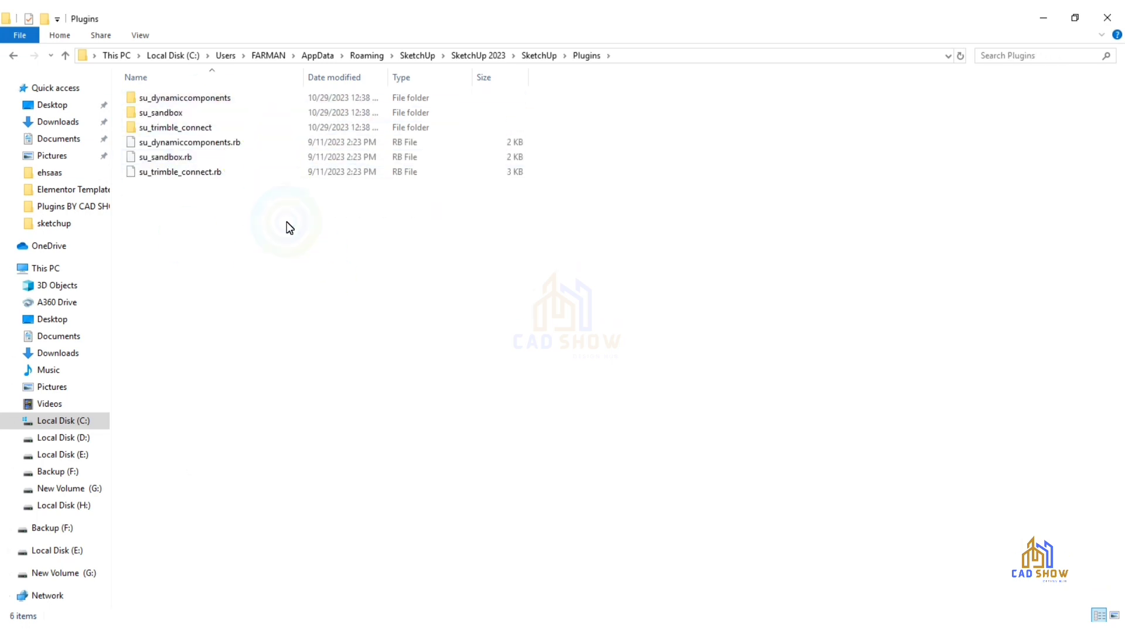
pyautogui.click(289, 517)
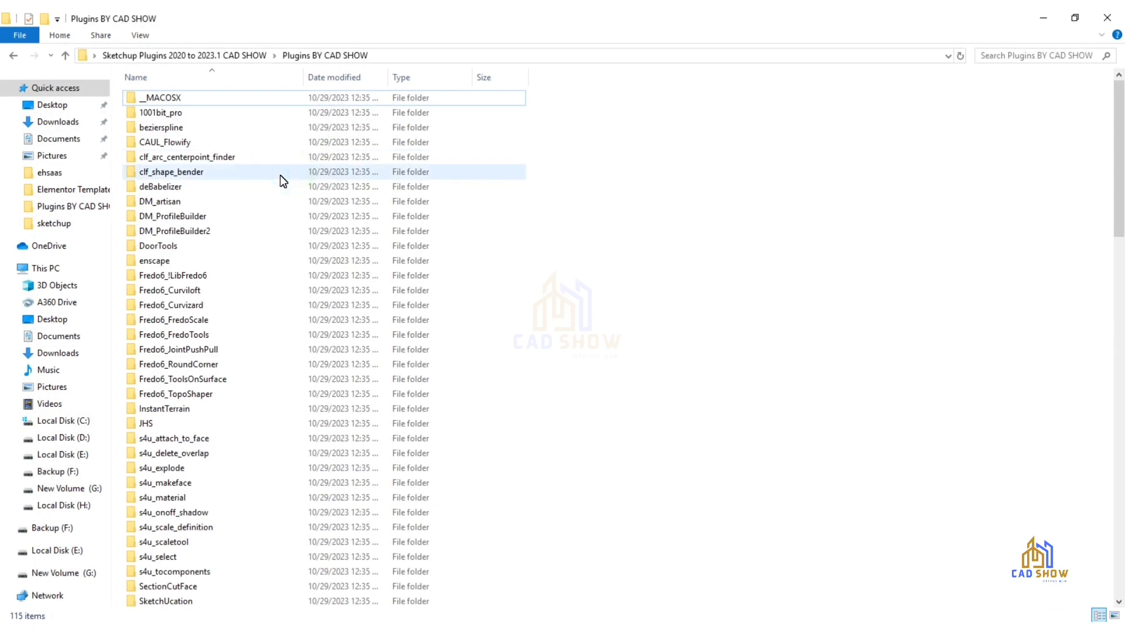
# Paste all 115 plugin folders into SketchUp 2023's Plugins folder, skipping existing files.
pyautogui.hotkey('ctrl', 'a')
pyautogui.rightClick(293, 216)
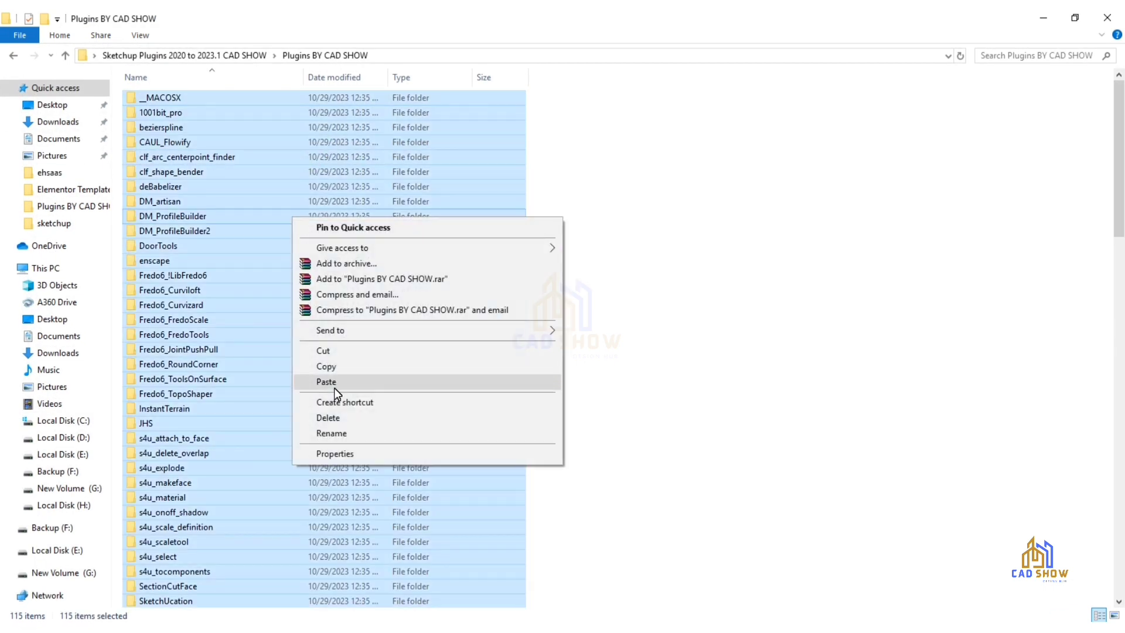
pyautogui.click(339, 375)
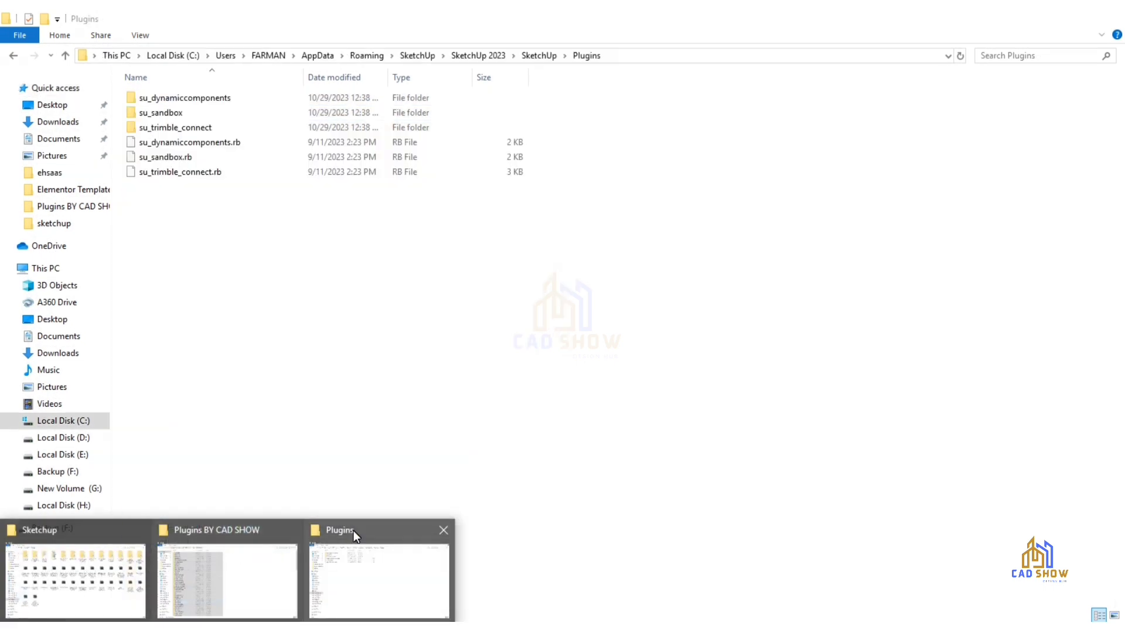
pyautogui.click(354, 530)
pyautogui.rightClick(468, 246)
pyautogui.click(495, 346)
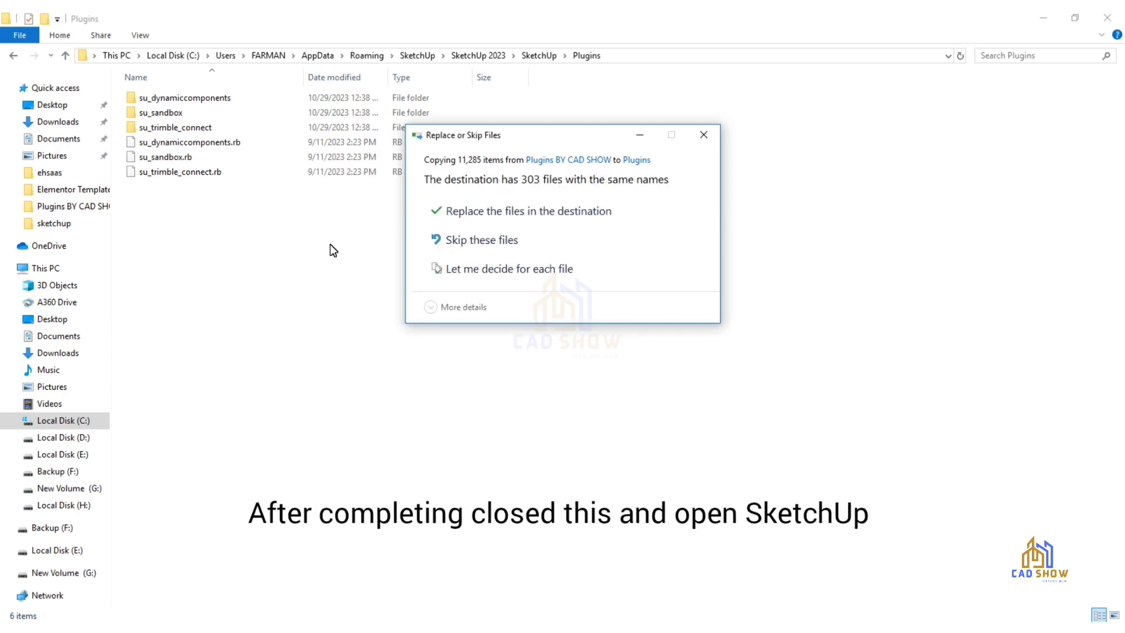
pyautogui.click(518, 249)
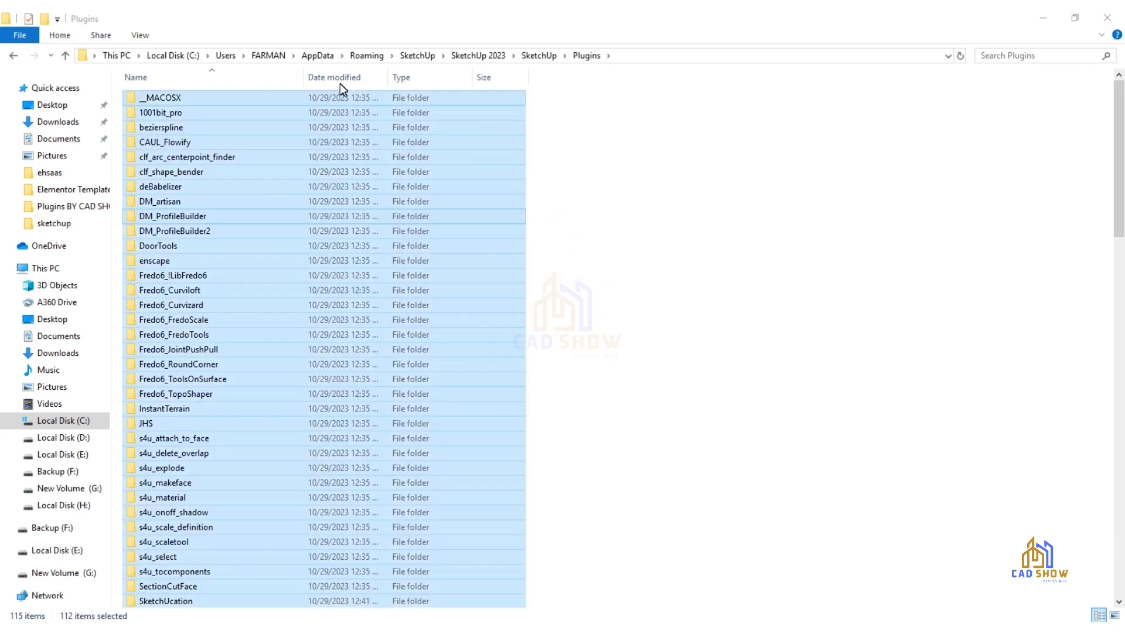
pyautogui.click(672, 273)
# Close both Explorer windows and launch SketchUp 2023 from the desktop.
pyautogui.click(1116, 17)
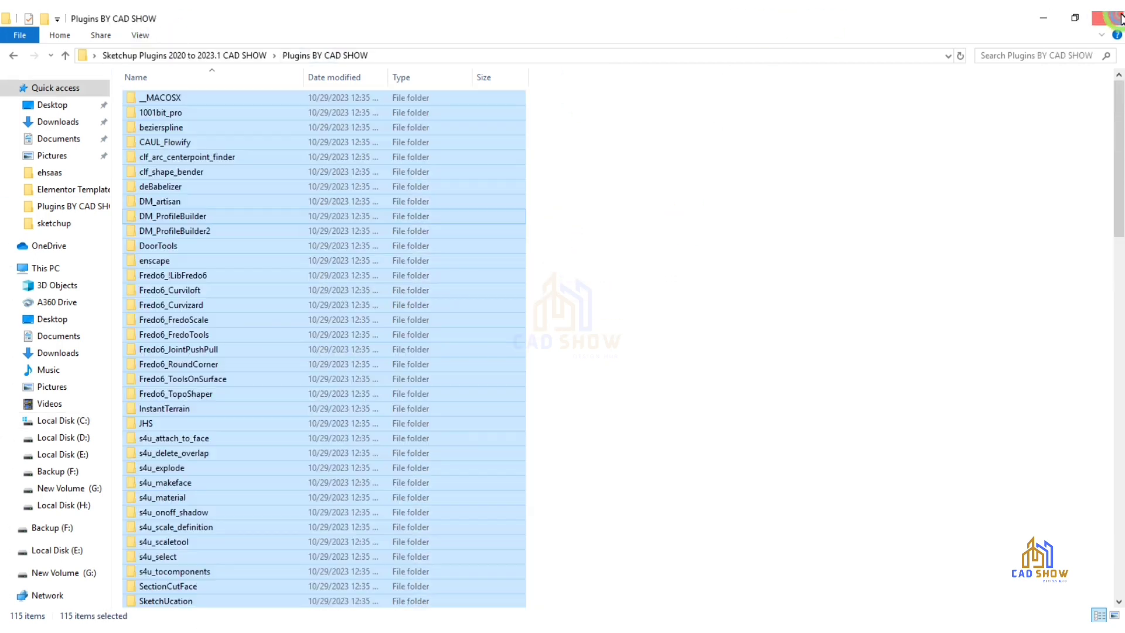
pyautogui.click(1119, 17)
pyautogui.rightClick(306, 285)
pyautogui.click(243, 245)
pyautogui.rightClick(17, 409)
pyautogui.click(56, 52)
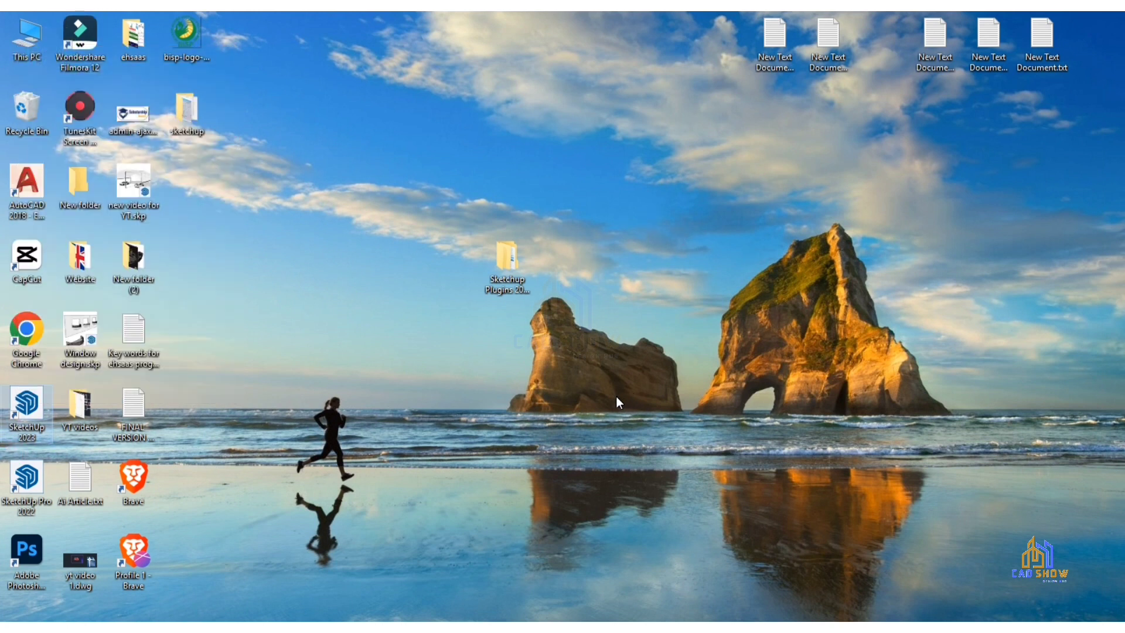
pyautogui.rightClick(644, 411)
# Start a Simple-template model, postpone the update prompt, and close the Enscape error.
pyautogui.click(403, 198)
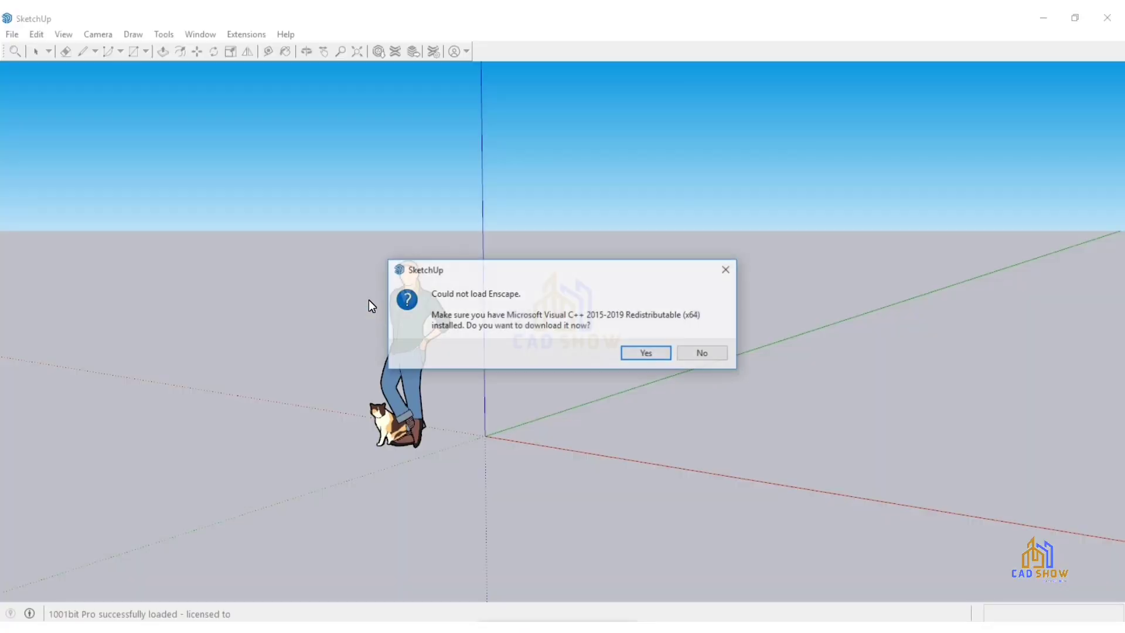
pyautogui.click(535, 301)
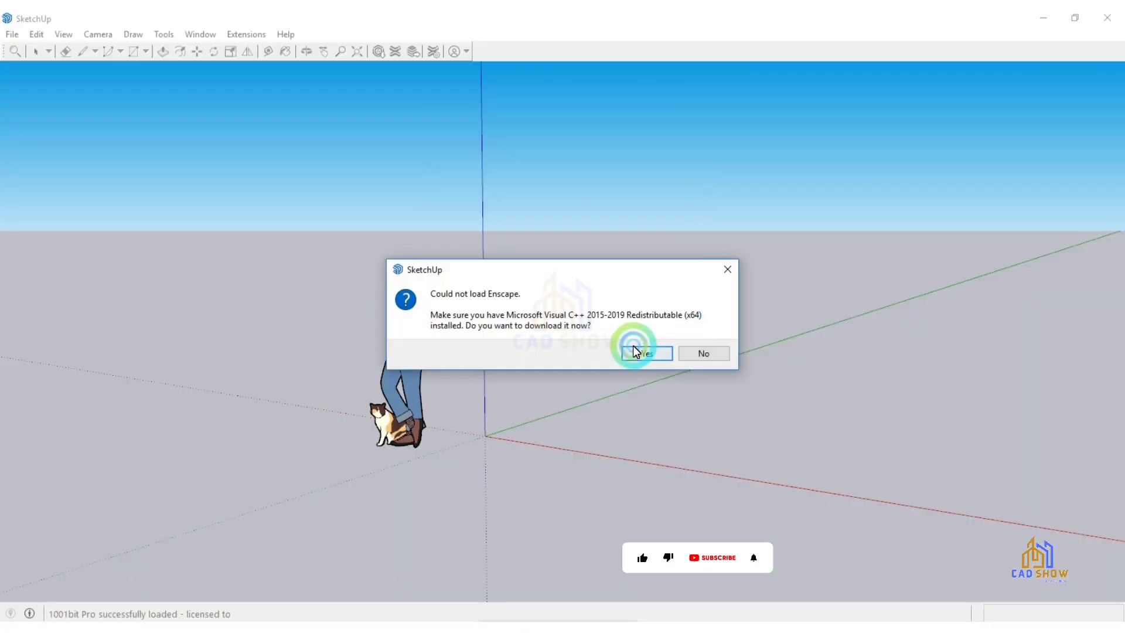
pyautogui.click(704, 354)
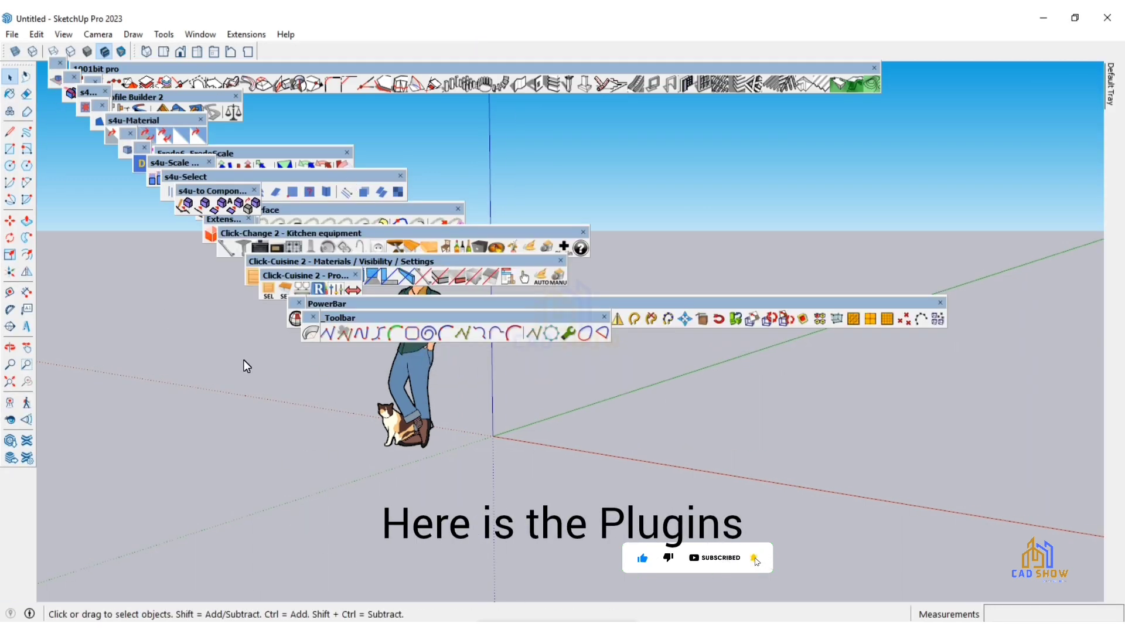
# Drag the piled plugin toolbars apart, uncovering the components and Curviloft toolbars.
pyautogui.moveTo(353, 318); pyautogui.dragTo(388, 396)
pyautogui.moveTo(328, 304); pyautogui.dragTo(380, 358)
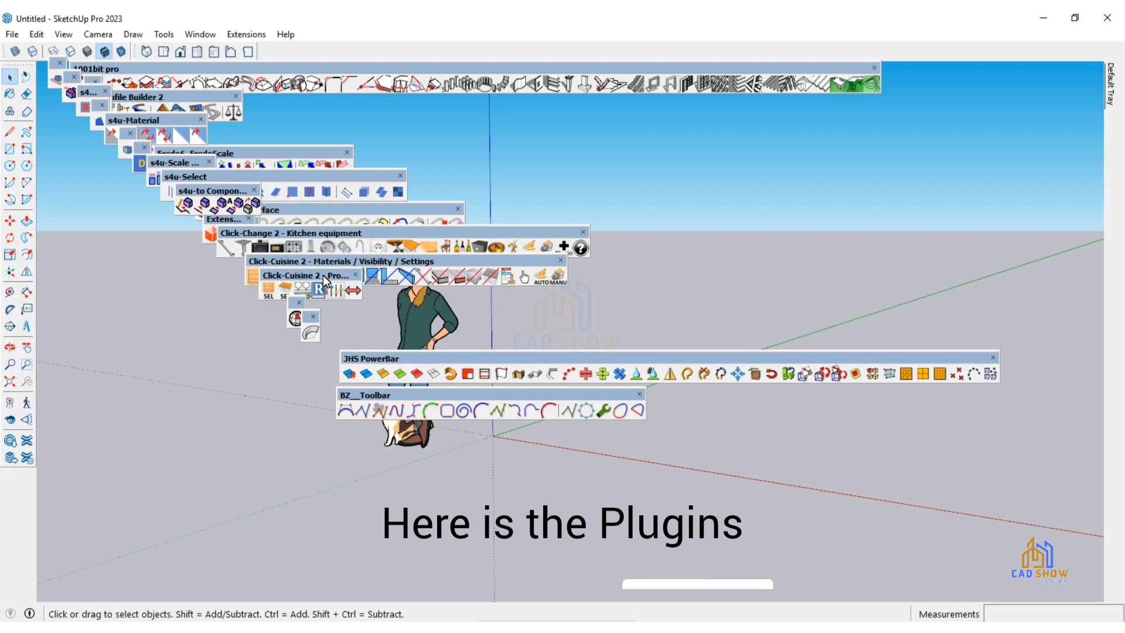
pyautogui.moveTo(340, 280); pyautogui.dragTo(519, 311)
pyautogui.moveTo(304, 315); pyautogui.dragTo(294, 379)
pyautogui.moveTo(294, 263)
pyautogui.mouseDown()
pyautogui.moveTo(189, 292)
pyautogui.moveTo(193, 274)
pyautogui.mouseUp()
pyautogui.moveTo(252, 233); pyautogui.dragTo(543, 242)
pyautogui.moveTo(220, 194)
pyautogui.mouseDown()
pyautogui.moveTo(234, 277)
pyautogui.moveTo(185, 329)
pyautogui.mouseUp()
pyautogui.moveTo(170, 162); pyautogui.dragTo(148, 239)
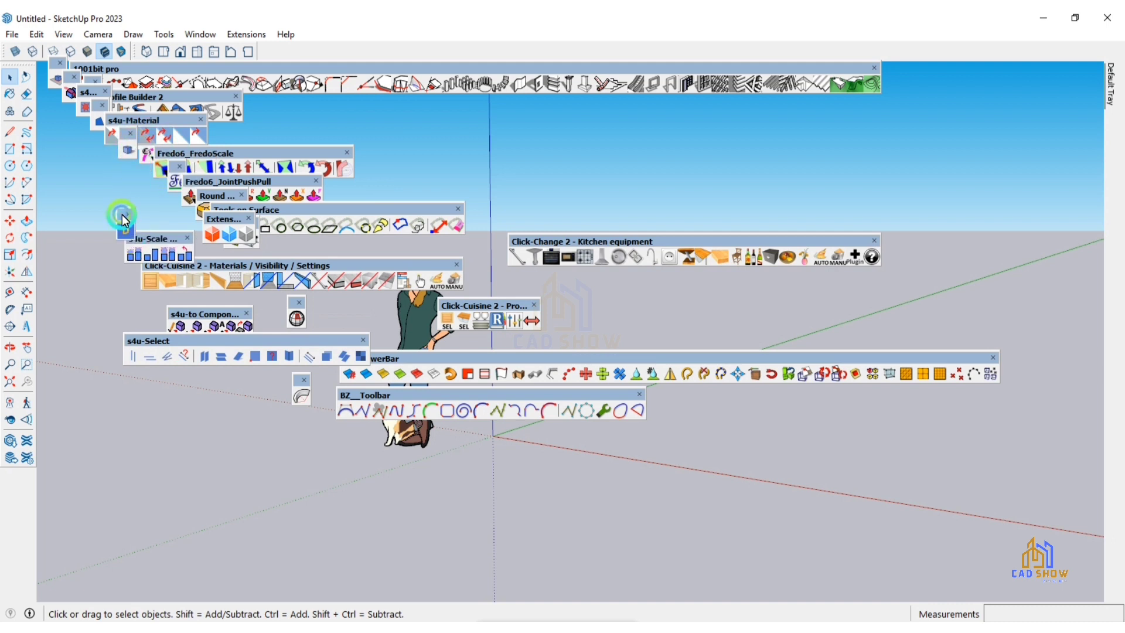
pyautogui.moveTo(193, 153); pyautogui.dragTo(389, 145)
pyautogui.moveTo(146, 97); pyautogui.dragTo(304, 134)
pyautogui.moveTo(120, 121); pyautogui.dragTo(77, 177)
pyautogui.moveTo(220, 71); pyautogui.dragTo(285, 76)
# Browse the Window and Extensions menus to check the installed plugins.
pyautogui.click(240, 34)
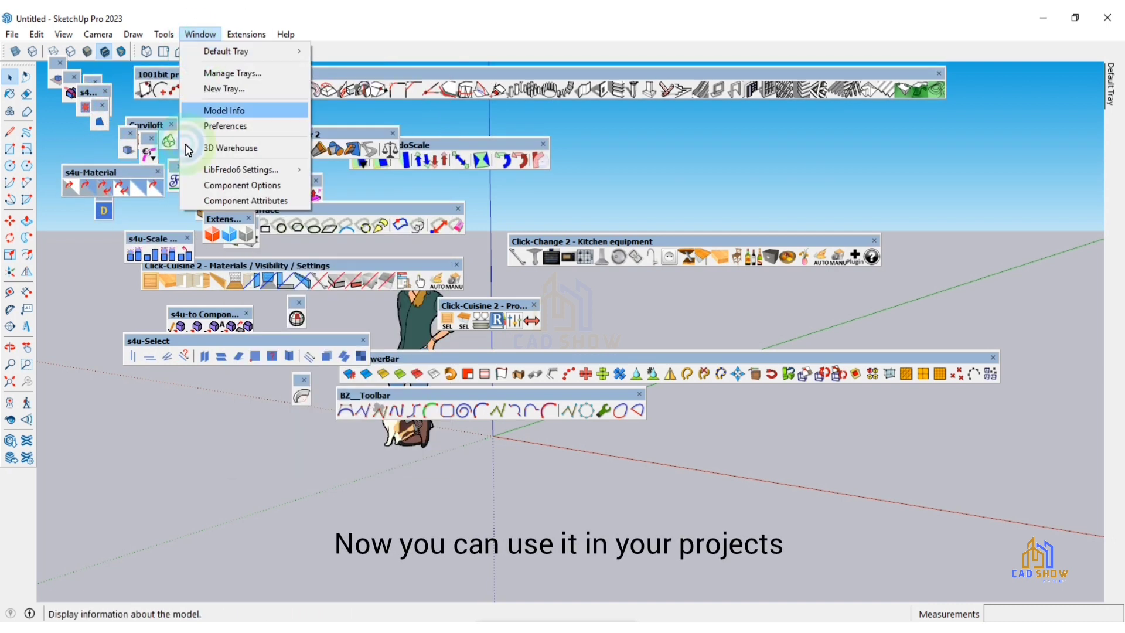
pyautogui.click(246, 34)
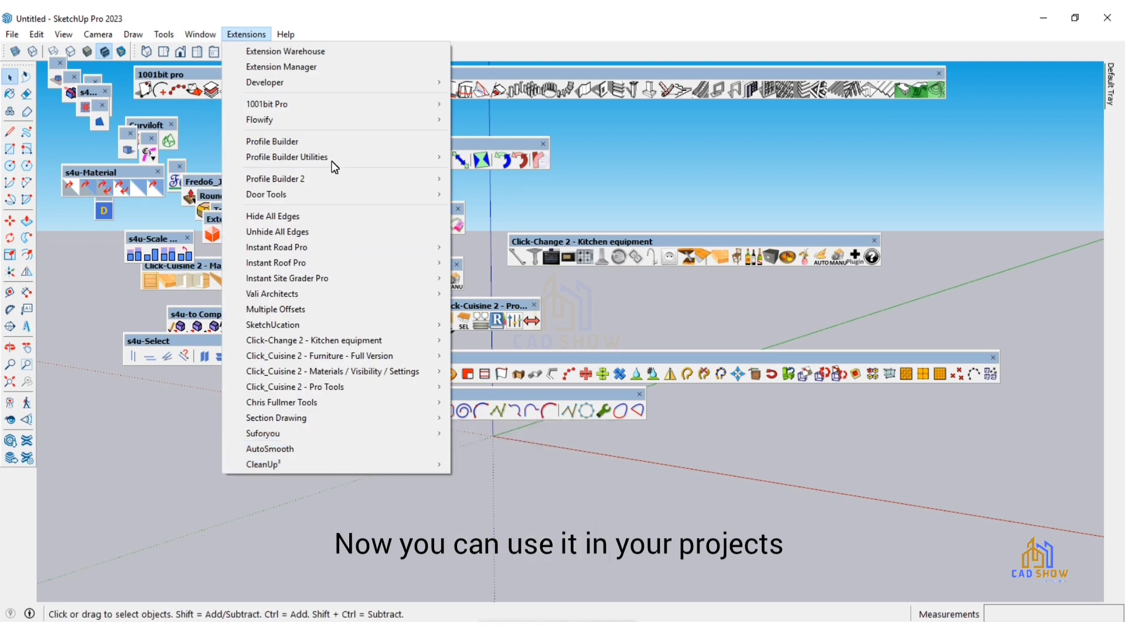
pyautogui.click(552, 234)
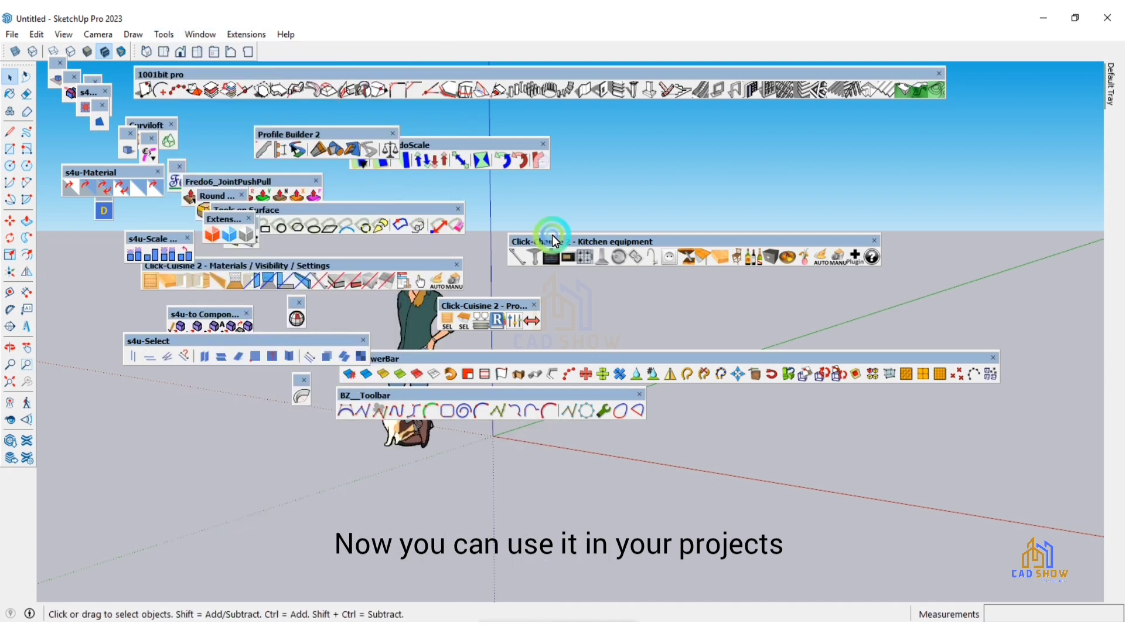
# Draw a cubic Bezier curve on the ground with the BZ_Toolbar tool.
pyautogui.moveTo(368, 429); pyautogui.dragTo(361, 433, button='middle')
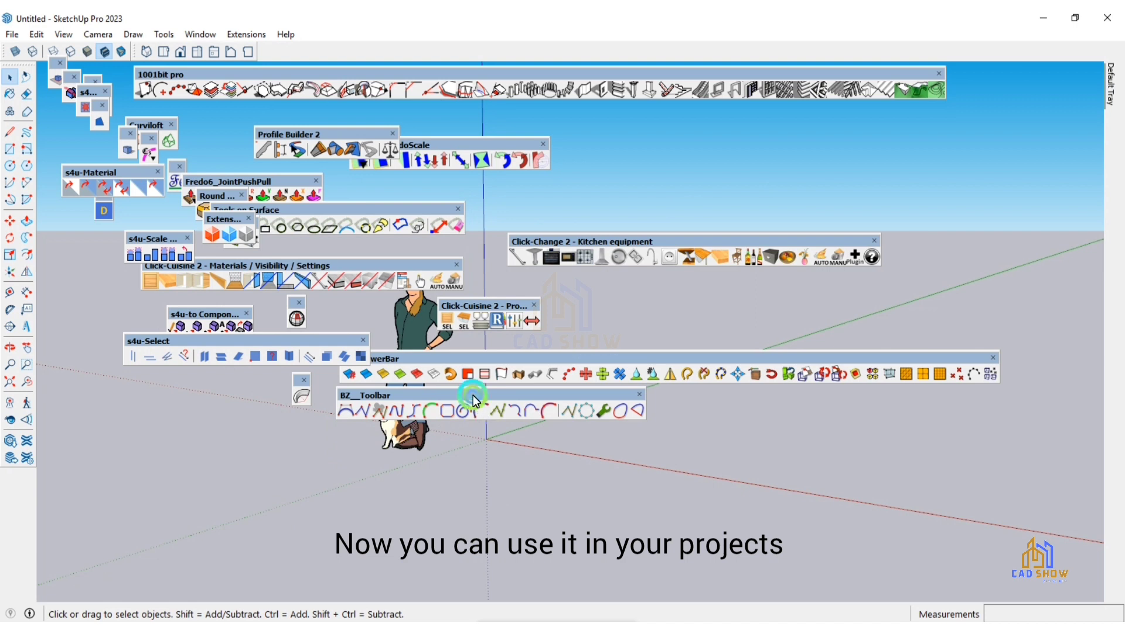
pyautogui.click(477, 411)
pyautogui.click(649, 447)
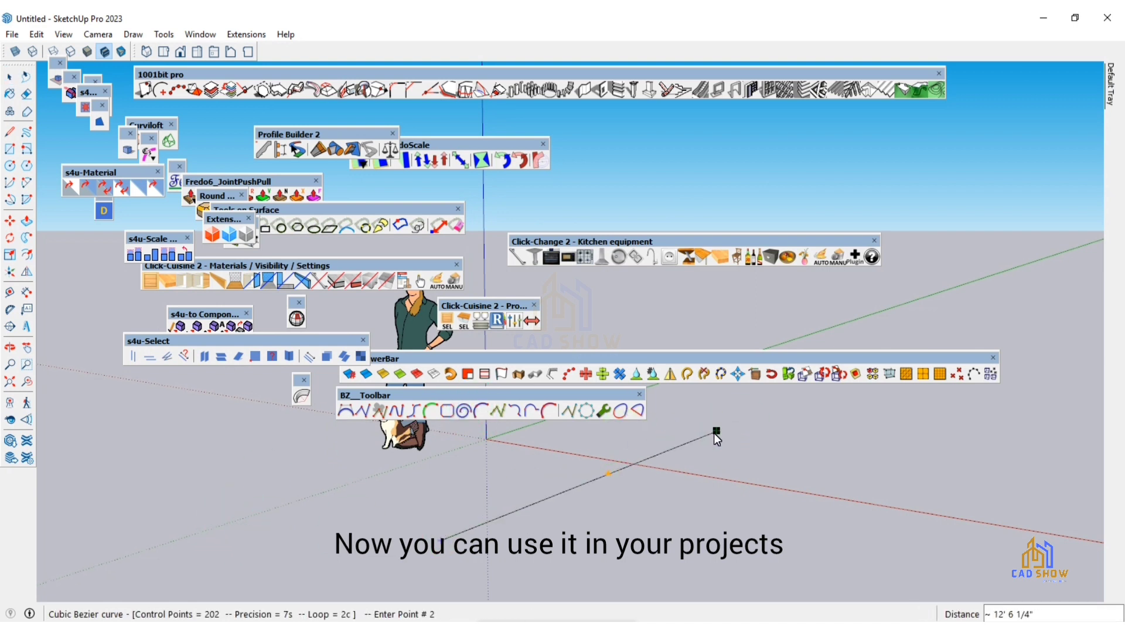
pyautogui.click(683, 432)
pyautogui.click(975, 550)
pyautogui.doubleClick(779, 562)
pyautogui.moveTo(663, 441)
pyautogui.mouseDown(button='middle')
pyautogui.moveTo(646, 295)
pyautogui.moveTo(616, 434)
pyautogui.mouseUp(button='middle')
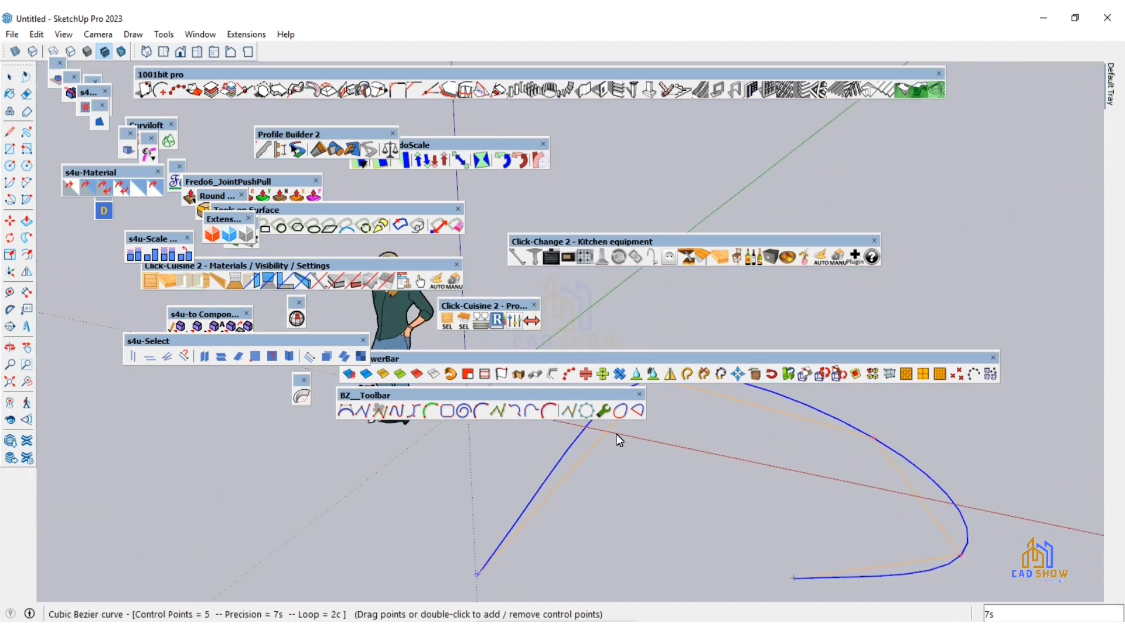
pyautogui.click(838, 522)
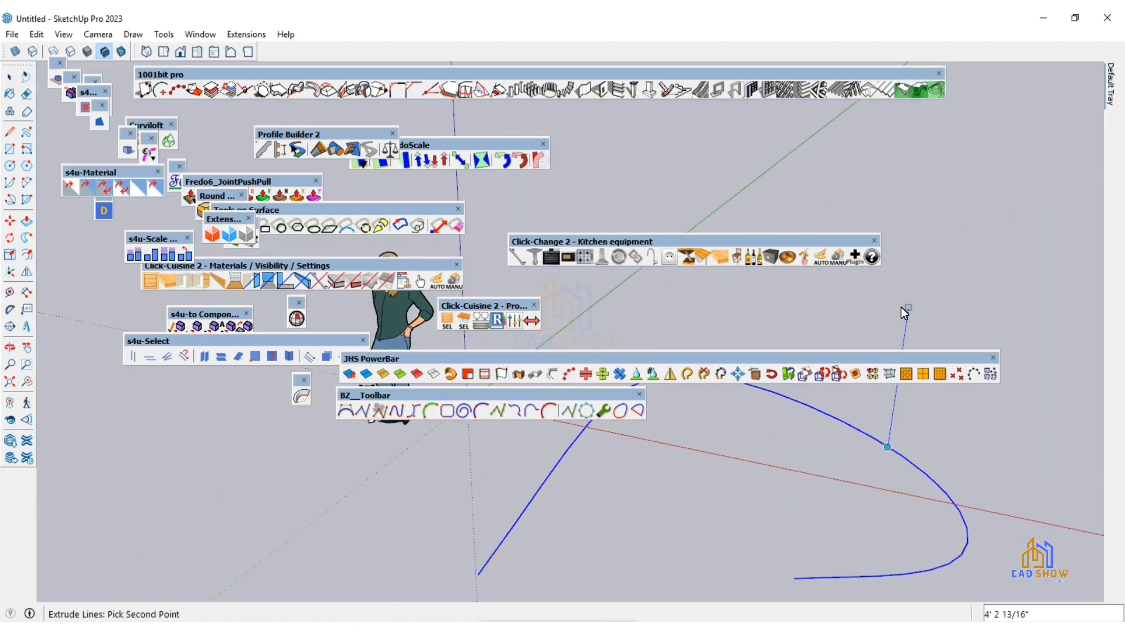
# Extrude the curve into a wall surface and thicken it about 5 inches with JointPushPull.
pyautogui.click(902, 307)
pyautogui.moveTo(610, 420)
pyautogui.mouseDown(button='middle')
pyautogui.moveTo(584, 507)
pyautogui.moveTo(575, 498)
pyautogui.mouseUp(button='middle')
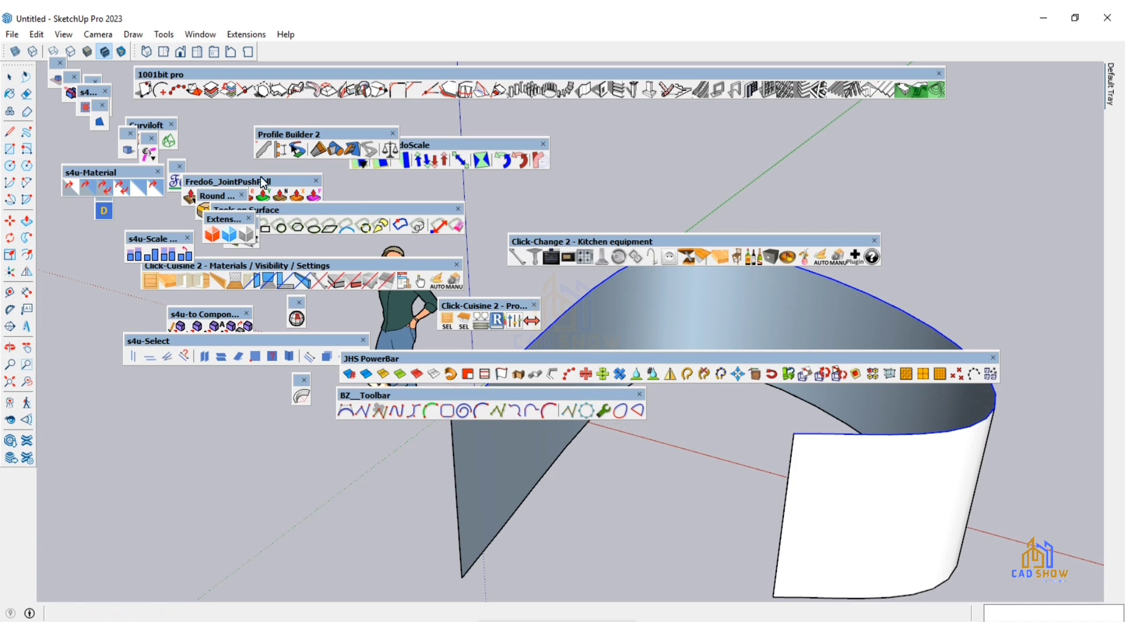
pyautogui.moveTo(263, 182); pyautogui.dragTo(565, 187)
pyautogui.click(540, 200)
pyautogui.click(818, 330)
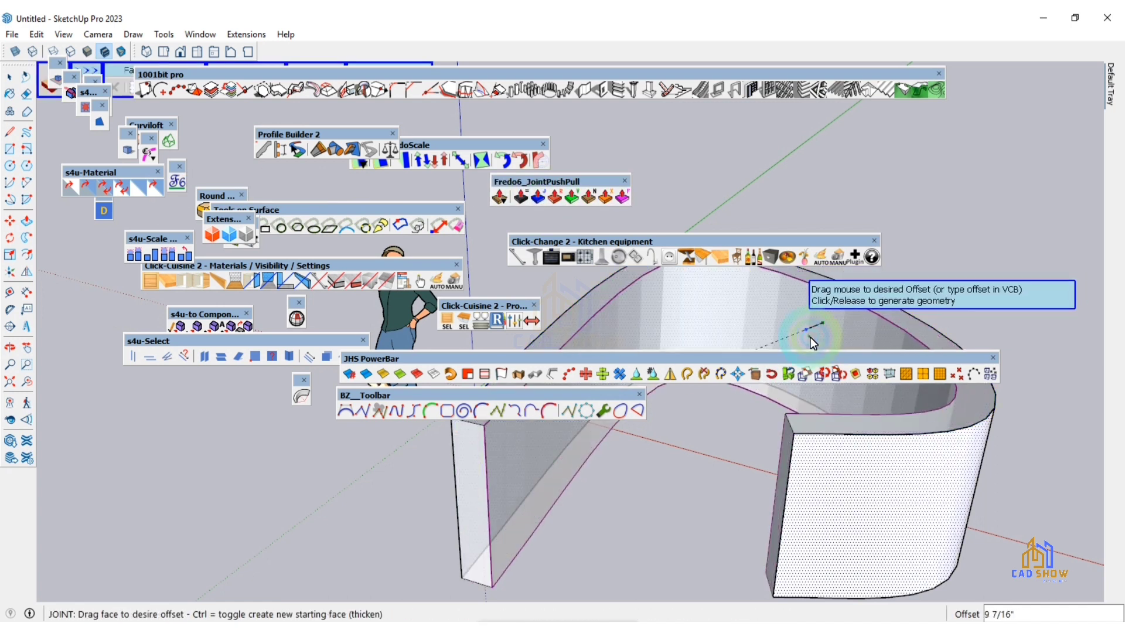
pyautogui.click(818, 333)
pyautogui.moveTo(819, 333)
pyautogui.mouseDown(button='middle')
pyautogui.moveTo(605, 532)
pyautogui.moveTo(691, 519)
pyautogui.moveTo(279, 454)
pyautogui.mouseUp(button='middle')
# Attempt to bend the wall, dismiss the group-or-component warning, and clear the selection.
pyautogui.click(301, 398)
pyautogui.click(643, 339)
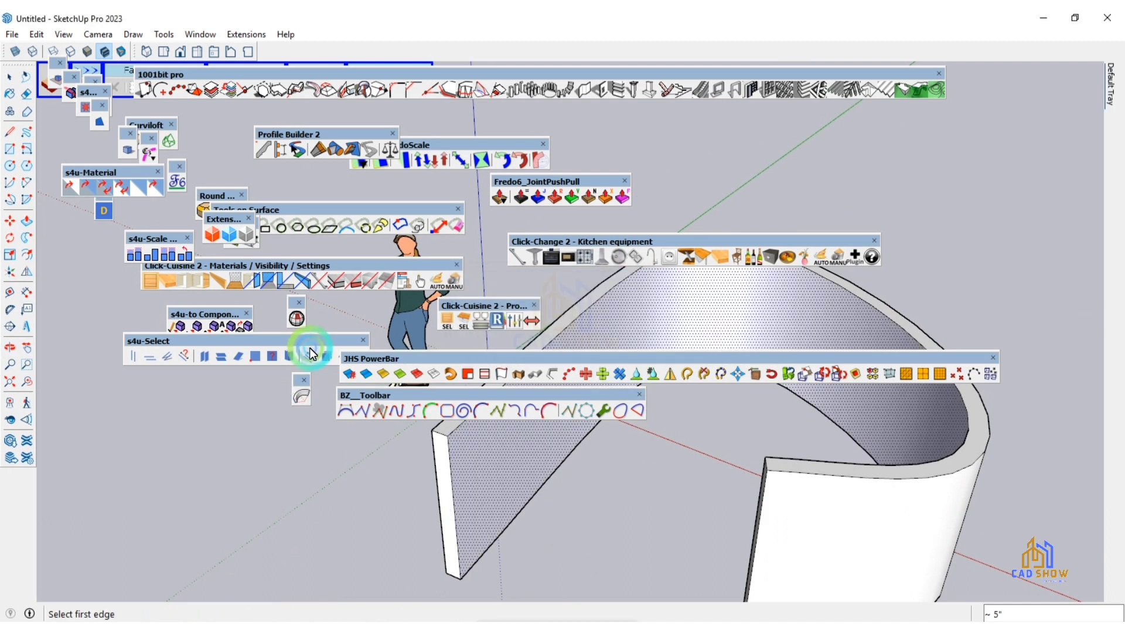
pyautogui.press('space')
pyautogui.click(476, 462)
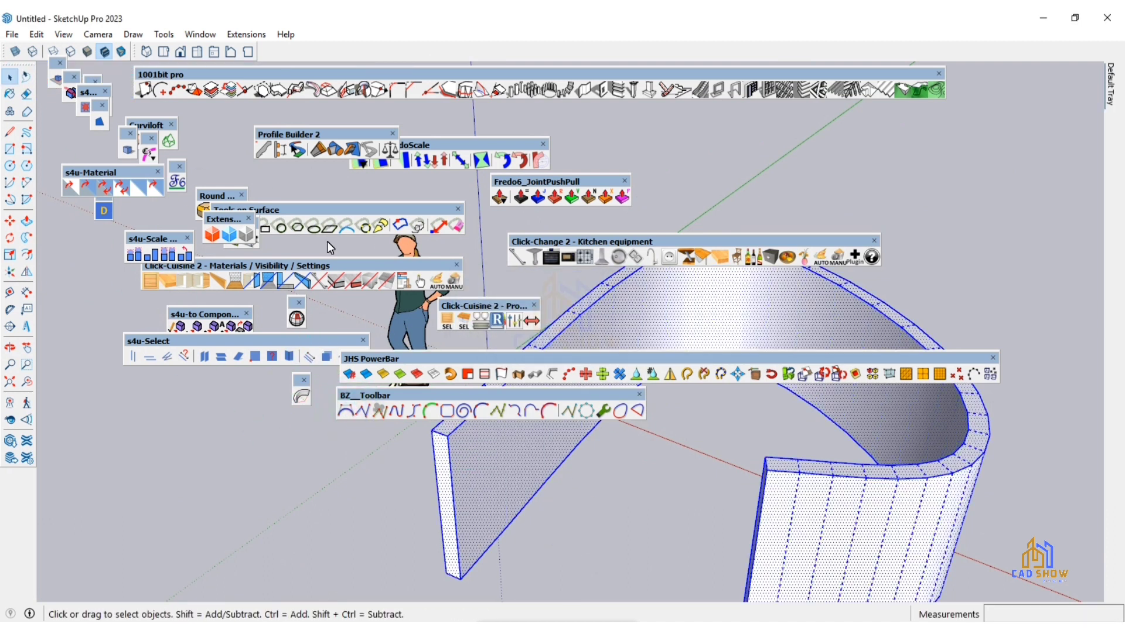
pyautogui.click(220, 496)
# Draw a straight line and extrude it upward into an upright face.
pyautogui.click(9, 131)
pyautogui.click(791, 167)
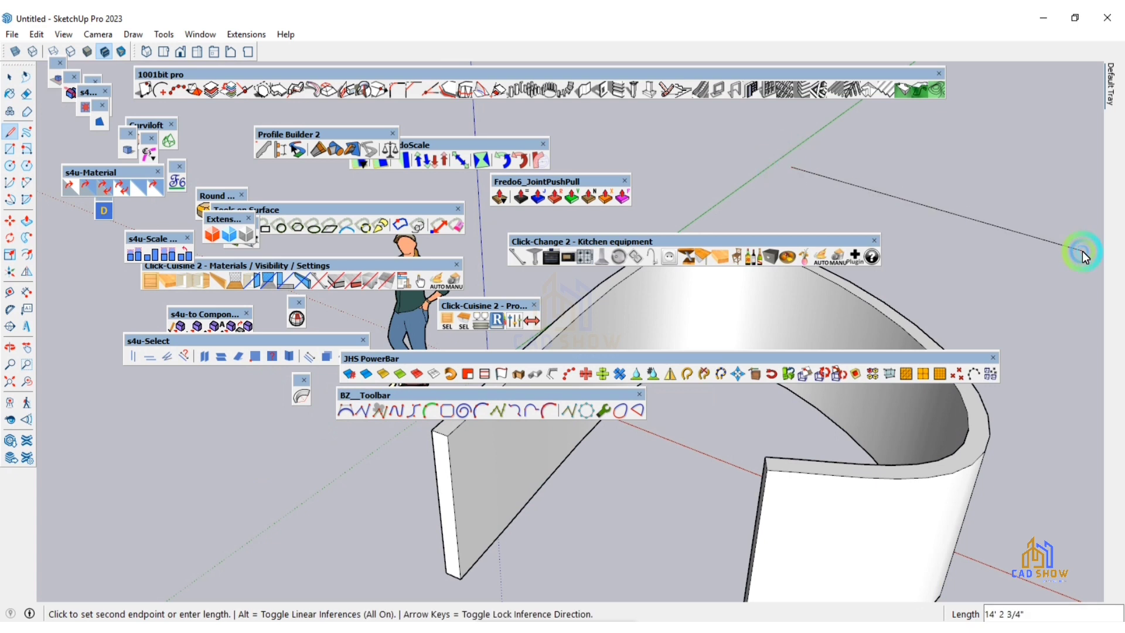
pyautogui.click(1072, 224)
pyautogui.press('space')
pyautogui.moveTo(1072, 224)
pyautogui.mouseDown(button='middle')
pyautogui.moveTo(774, 370)
pyautogui.moveTo(962, 221)
pyautogui.mouseUp(button='middle')
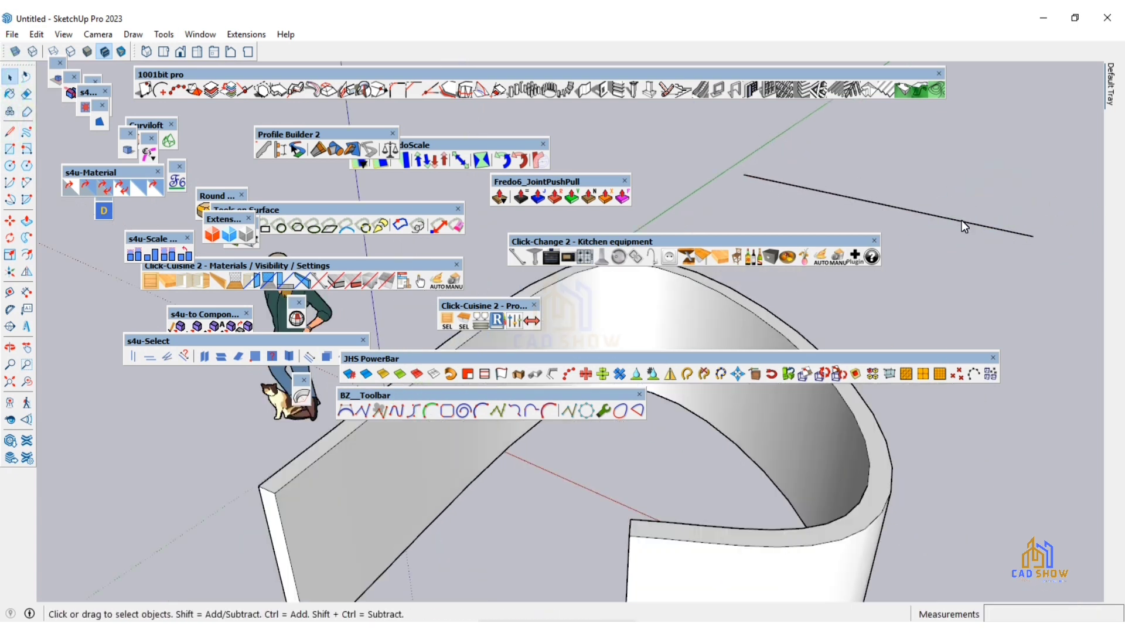
pyautogui.click(497, 380)
pyautogui.click(889, 203)
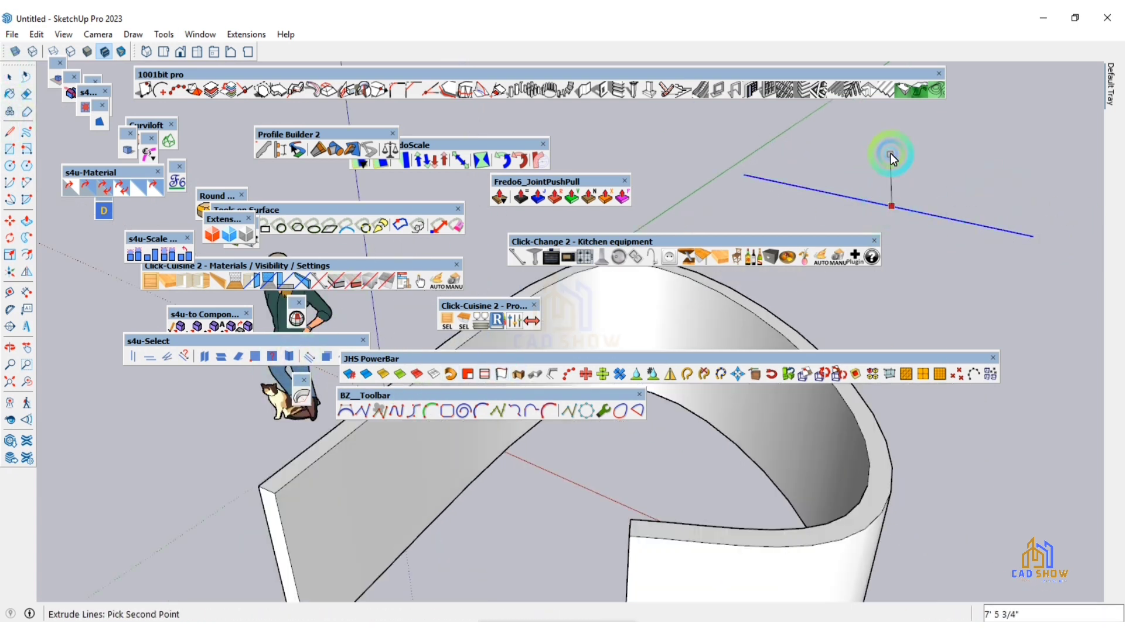
pyautogui.click(900, 135)
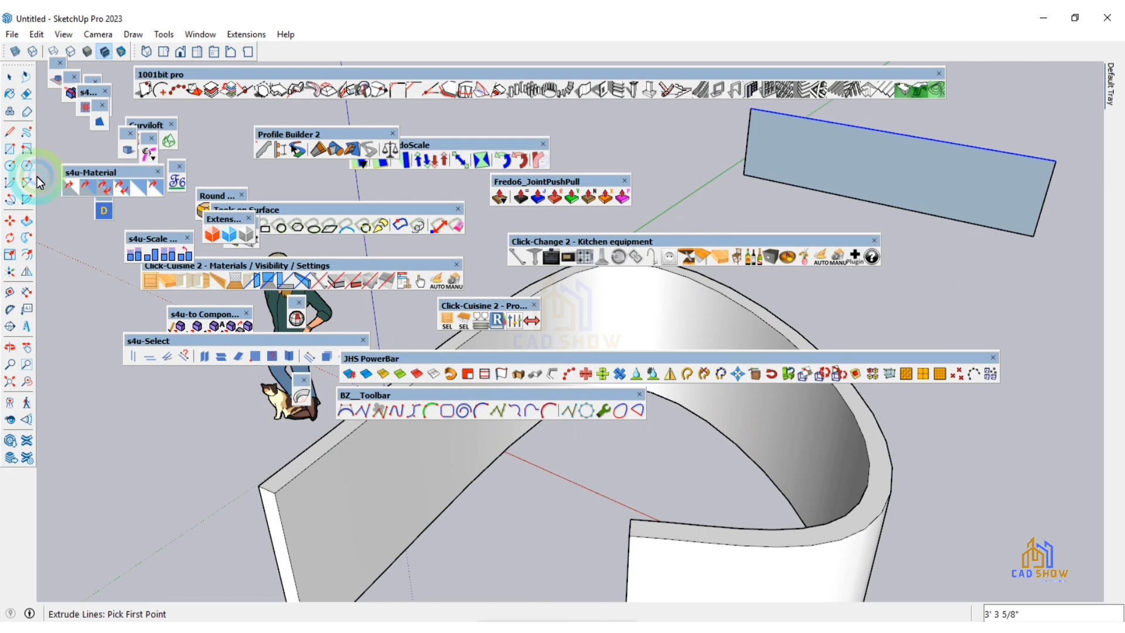
# Thicken the face into a slab with JointPushPull and make it a group.
pyautogui.click(547, 202)
pyautogui.click(887, 175)
pyautogui.press('space')
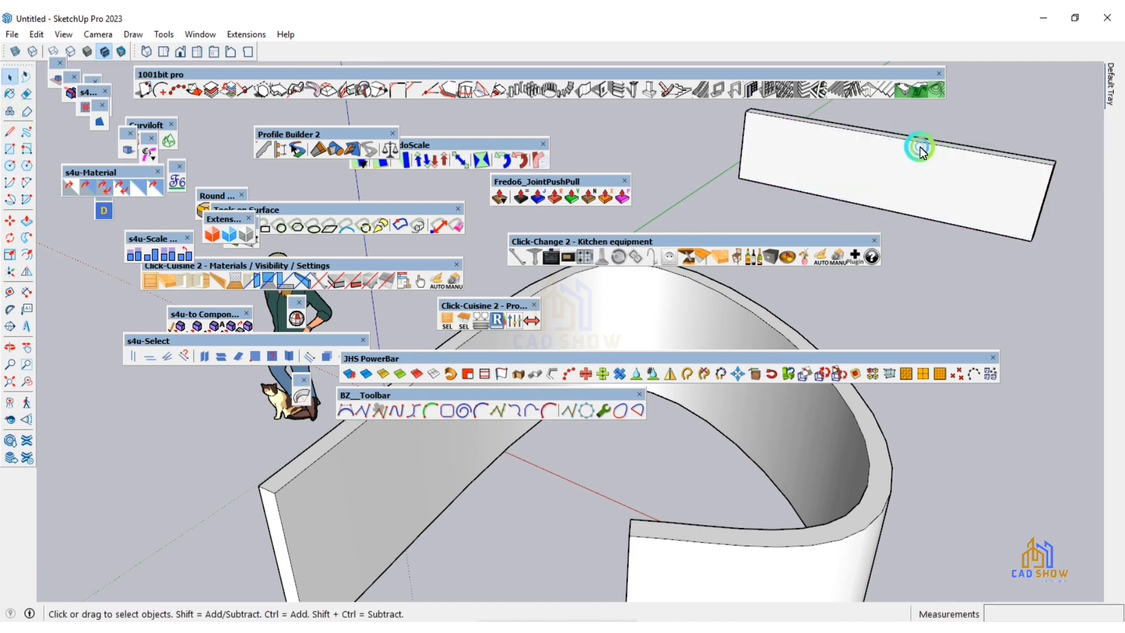
pyautogui.rightClick(920, 150)
pyautogui.click(966, 139)
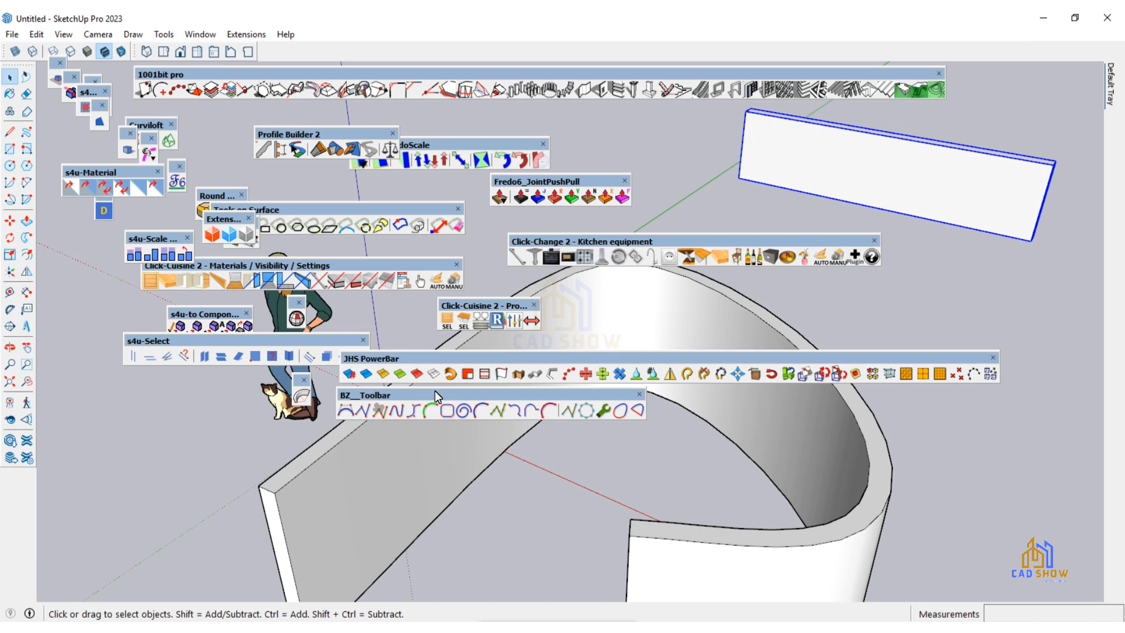
# Bend the grouped slab into an arc of about 197.6 degrees.
pyautogui.click(306, 394)
pyautogui.moveTo(872, 187); pyautogui.dragTo(845, 198)
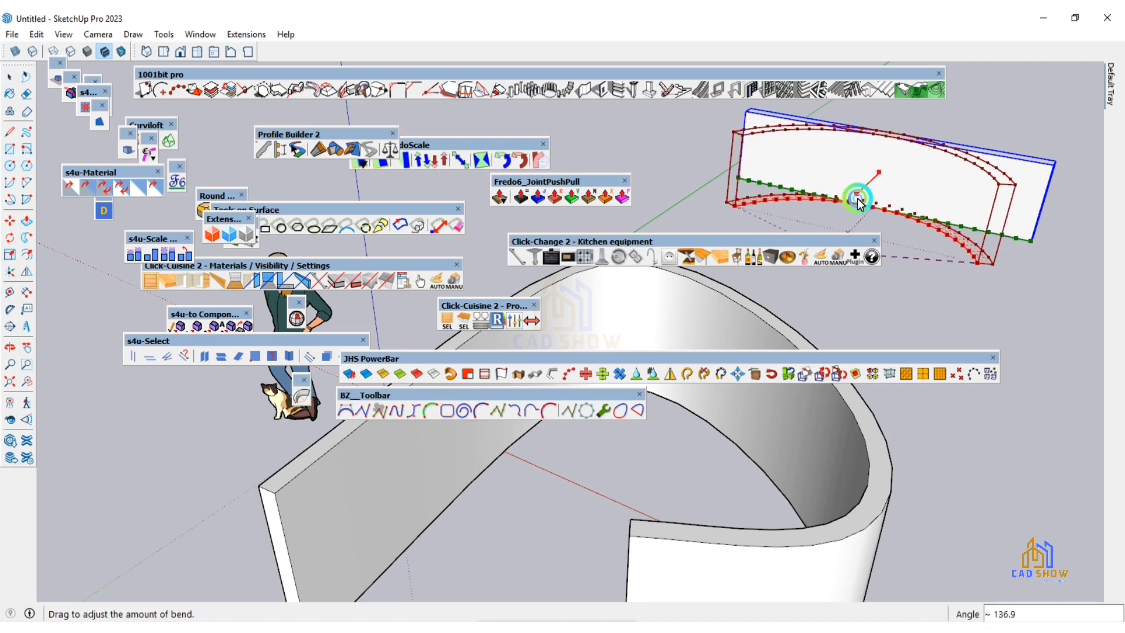
pyautogui.click(842, 193)
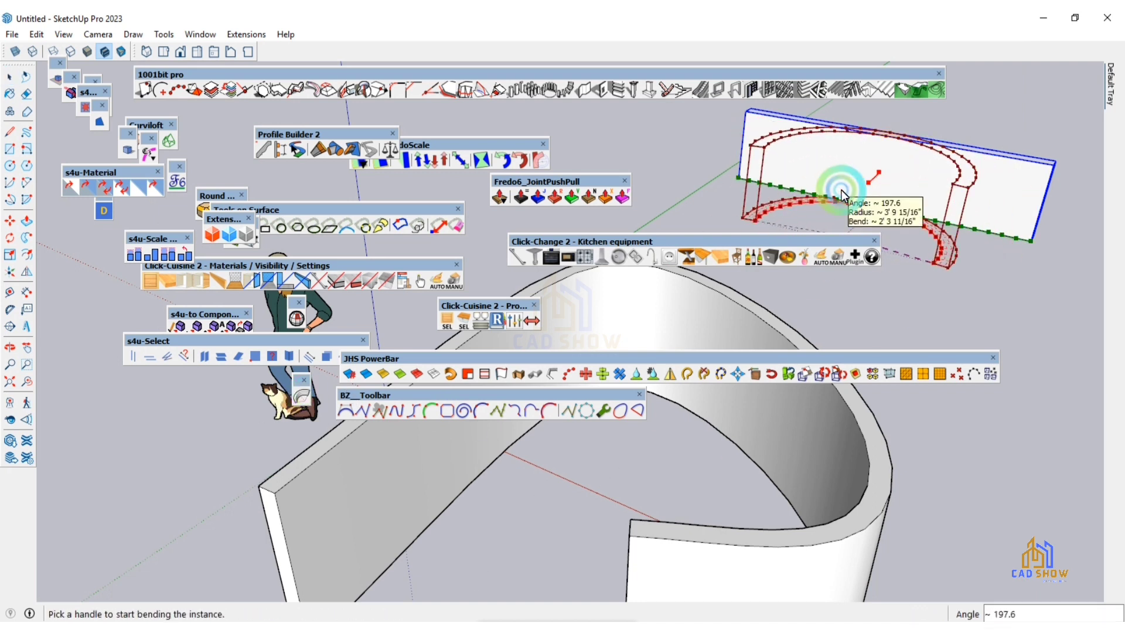
pyautogui.press('space')
pyautogui.moveTo(916, 247)
pyautogui.mouseDown(button='middle')
pyautogui.moveTo(855, 310)
pyautogui.moveTo(617, 326)
pyautogui.moveTo(1005, 466)
pyautogui.moveTo(783, 149)
pyautogui.mouseUp(button='middle')
pyautogui.scroll(2, 783, 150)
pyautogui.scroll(2, 742, 202)
# Radially bend the slab about 41.8° with FredoScale Radial Bending from its endpoint origin.
pyautogui.moveTo(742, 202); pyautogui.dragTo(606, 149, button='middle')
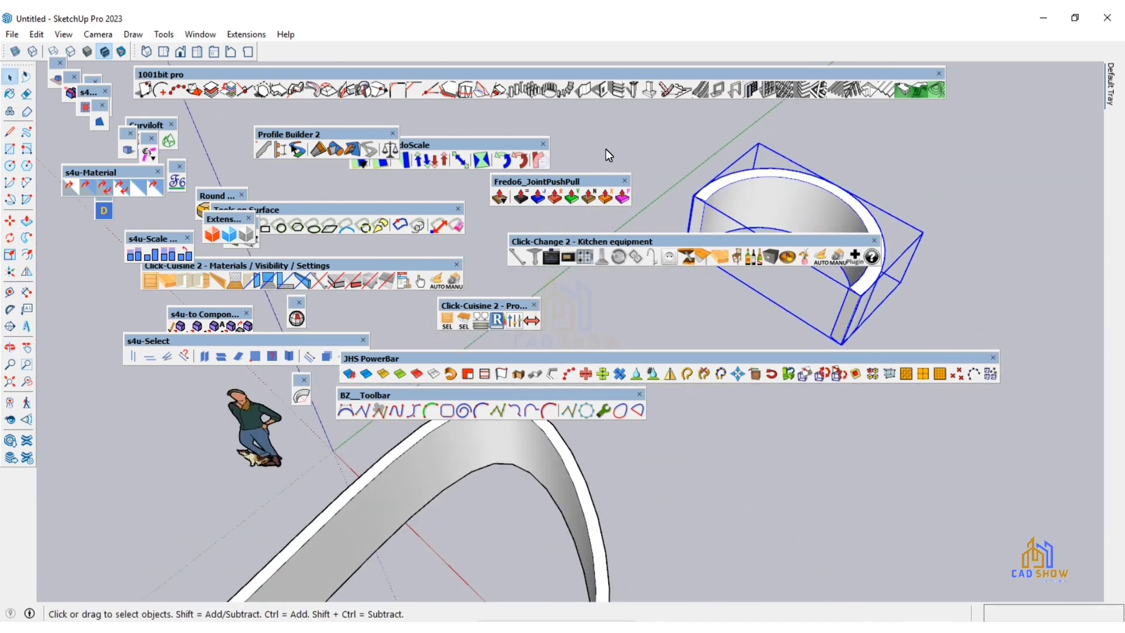
pyautogui.click(529, 163)
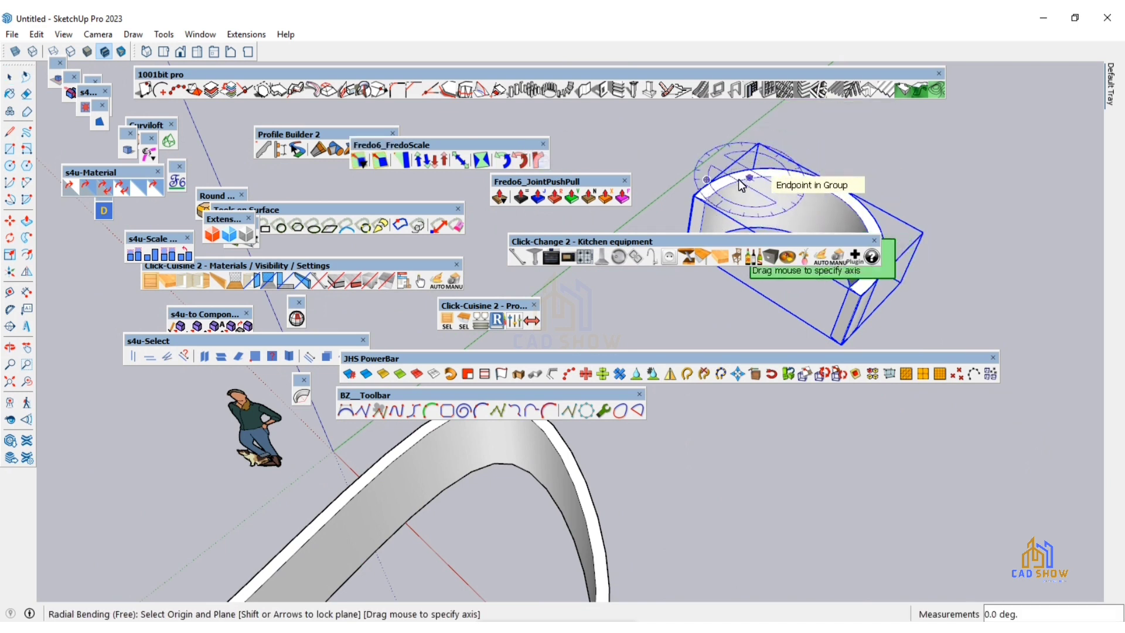
pyautogui.click(708, 180)
pyautogui.click(883, 270)
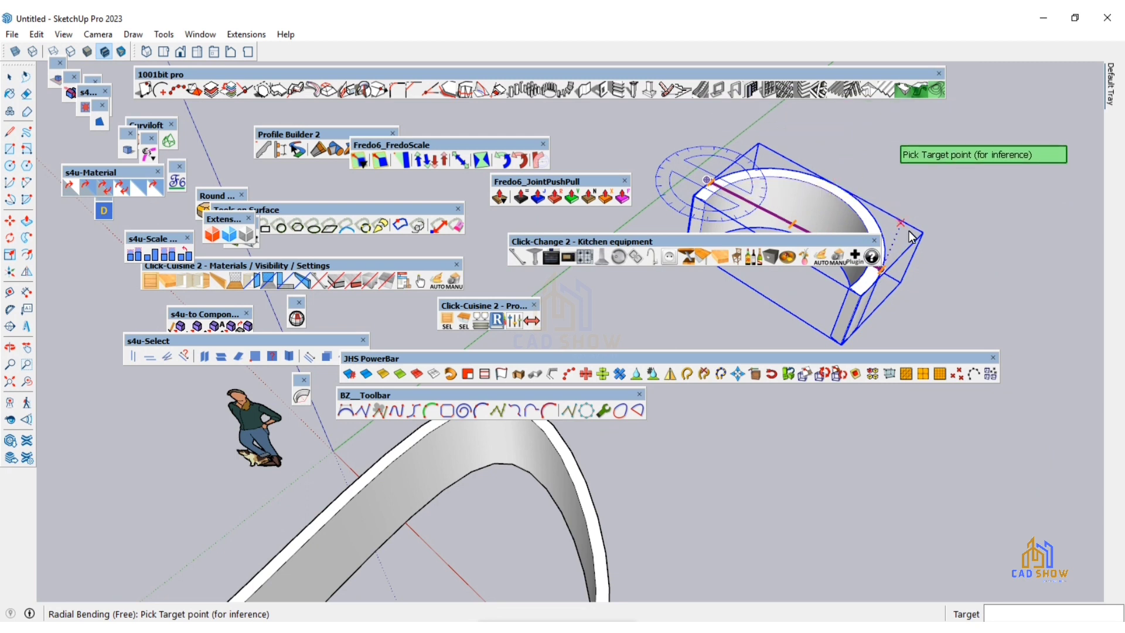
pyautogui.click(928, 237)
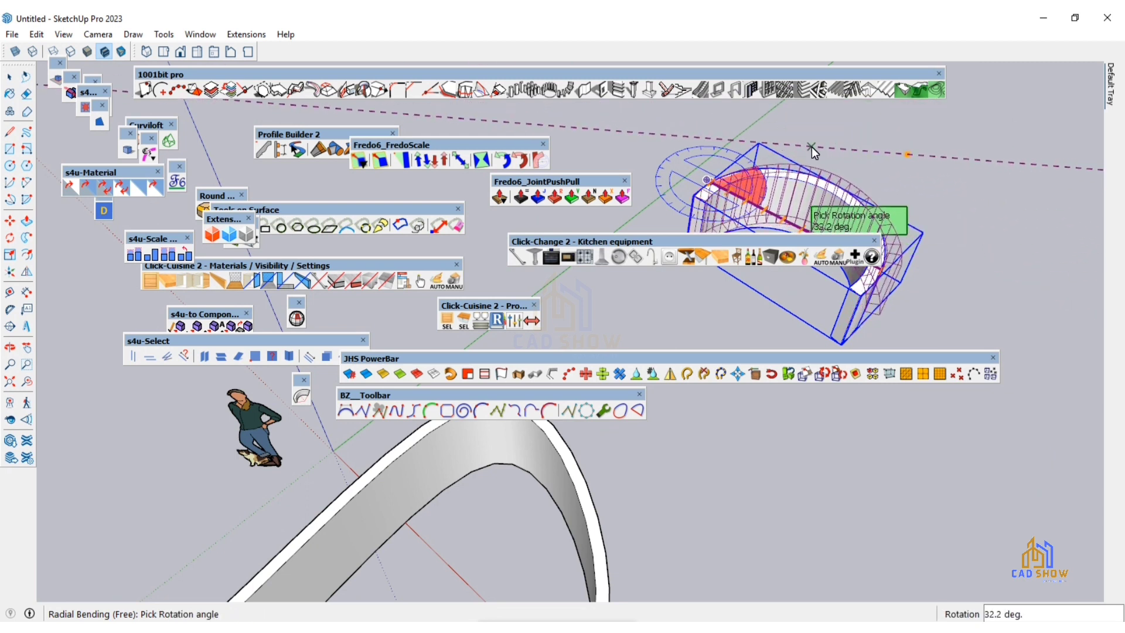
pyautogui.click(940, 132)
pyautogui.moveTo(941, 131)
pyautogui.mouseDown(button='middle')
pyautogui.moveTo(725, 185)
pyautogui.moveTo(997, 259)
pyautogui.moveTo(931, 157)
pyautogui.moveTo(800, 441)
pyautogui.moveTo(707, 311)
pyautogui.moveTo(655, 362)
pyautogui.mouseUp(button='middle')
pyautogui.click(208, 262)
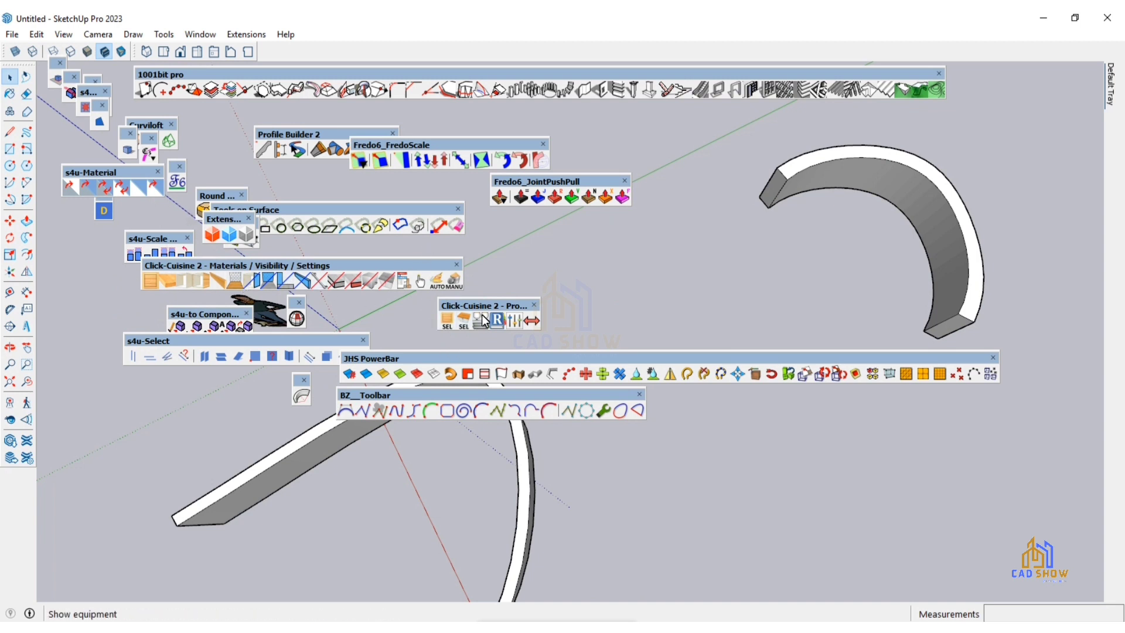
pyautogui.moveTo(457, 264); pyautogui.dragTo(569, 263)
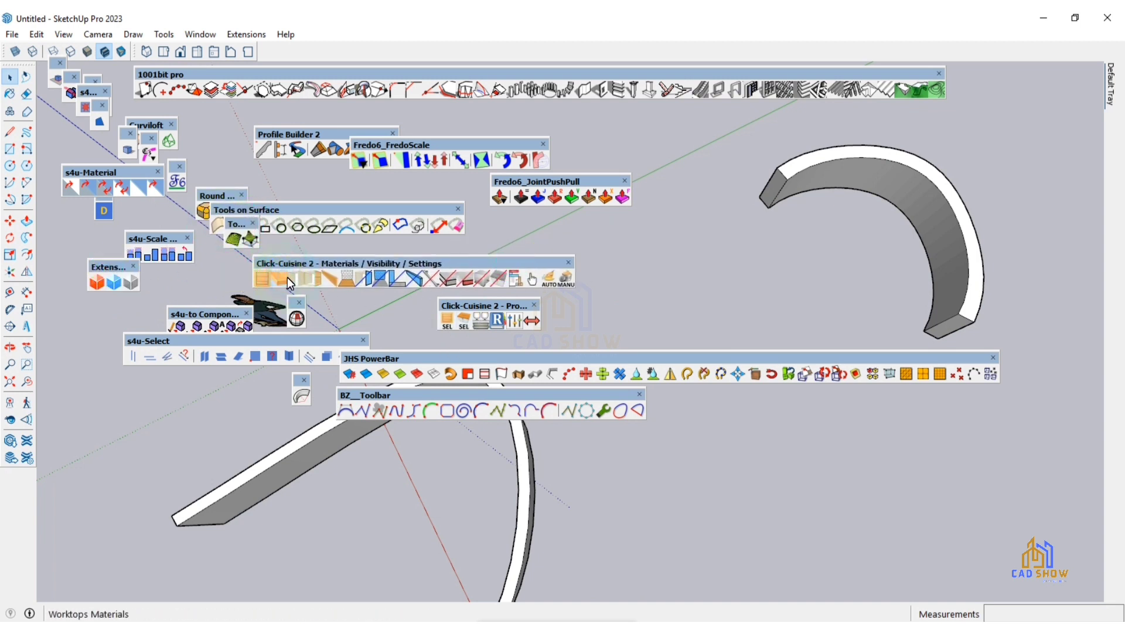
# Select the curved wall piece and FredoScale box-scale it along red/blue and in the red-green plane.
pyautogui.click(593, 276)
pyautogui.click(476, 378)
pyautogui.moveTo(767, 199)
pyautogui.mouseDown(button='middle')
pyautogui.moveTo(800, 216)
pyautogui.moveTo(684, 197)
pyautogui.moveTo(705, 175)
pyautogui.moveTo(663, 210)
pyautogui.mouseUp(button='middle')
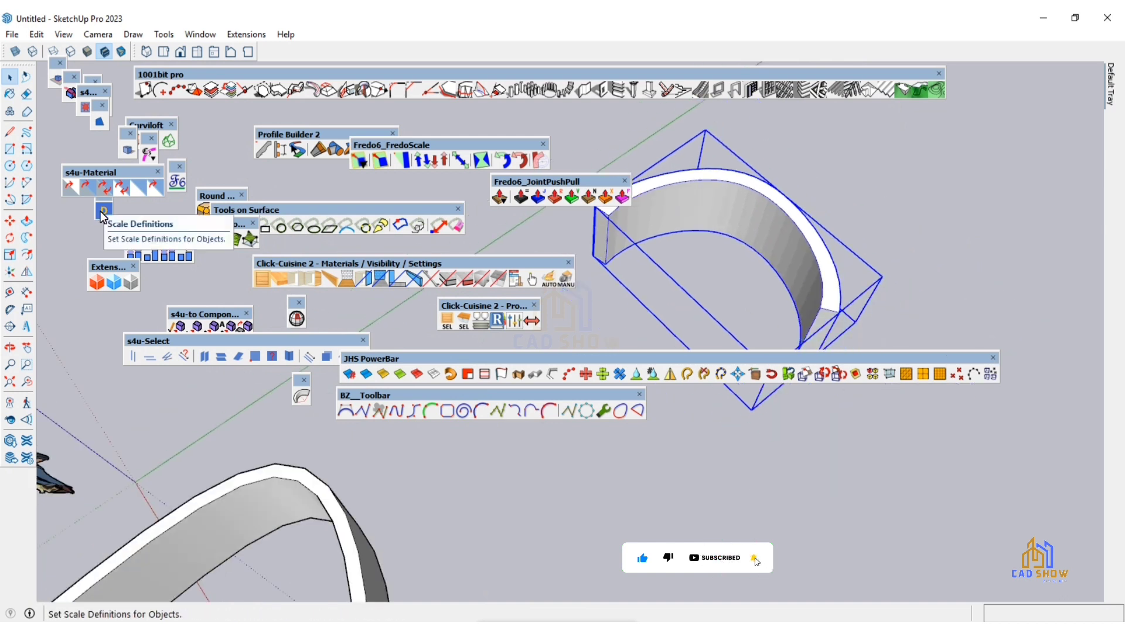
pyautogui.click(750, 178)
pyautogui.click(385, 164)
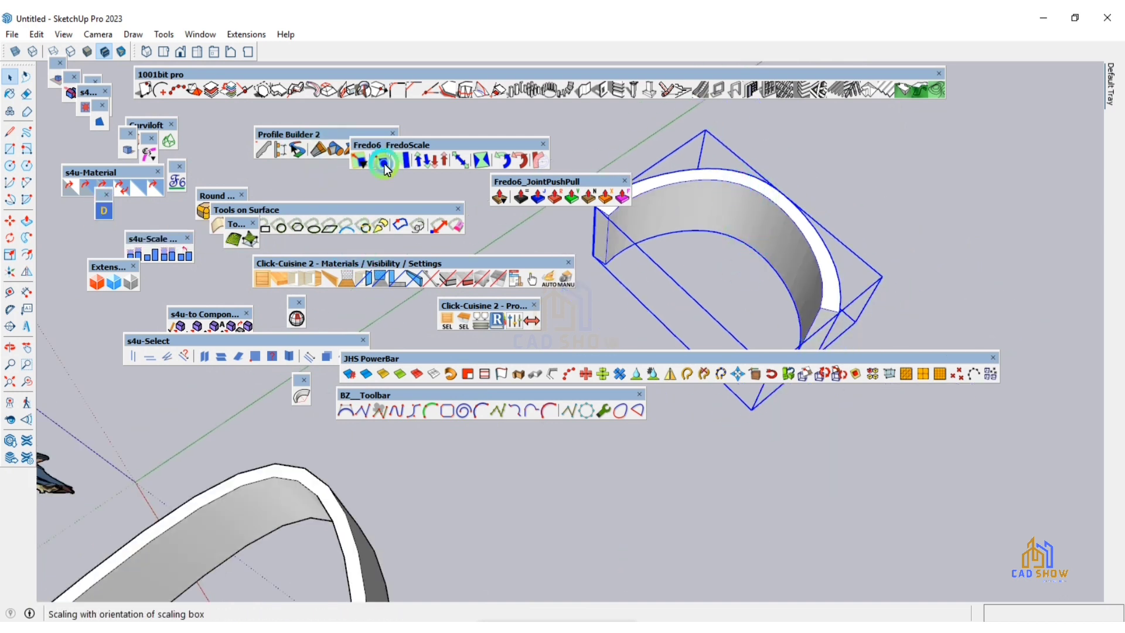
pyautogui.moveTo(753, 171); pyautogui.dragTo(795, 132)
pyautogui.moveTo(795, 132); pyautogui.dragTo(817, 251, button='middle')
pyautogui.moveTo(832, 267)
pyautogui.mouseDown()
pyautogui.moveTo(778, 281)
pyautogui.moveTo(930, 272)
pyautogui.mouseUp()
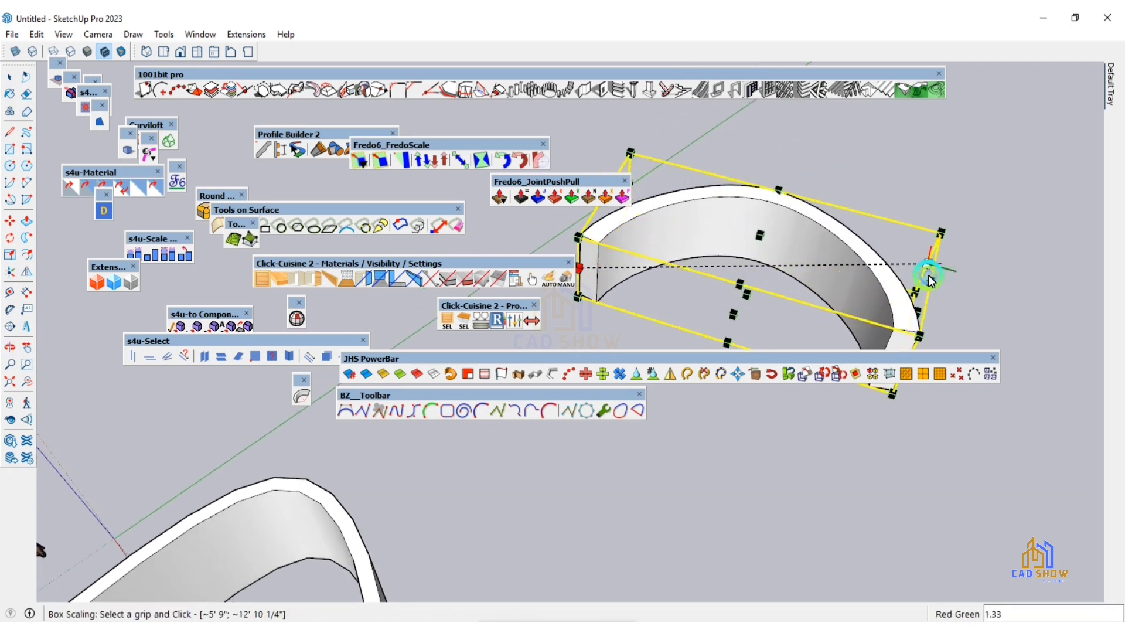
# Box-stretch the curved wall vertically and along the green axis to 1.45.
pyautogui.click(421, 160)
pyautogui.moveTo(745, 293); pyautogui.dragTo(825, 186)
pyautogui.moveTo(825, 185); pyautogui.dragTo(902, 287, button='middle')
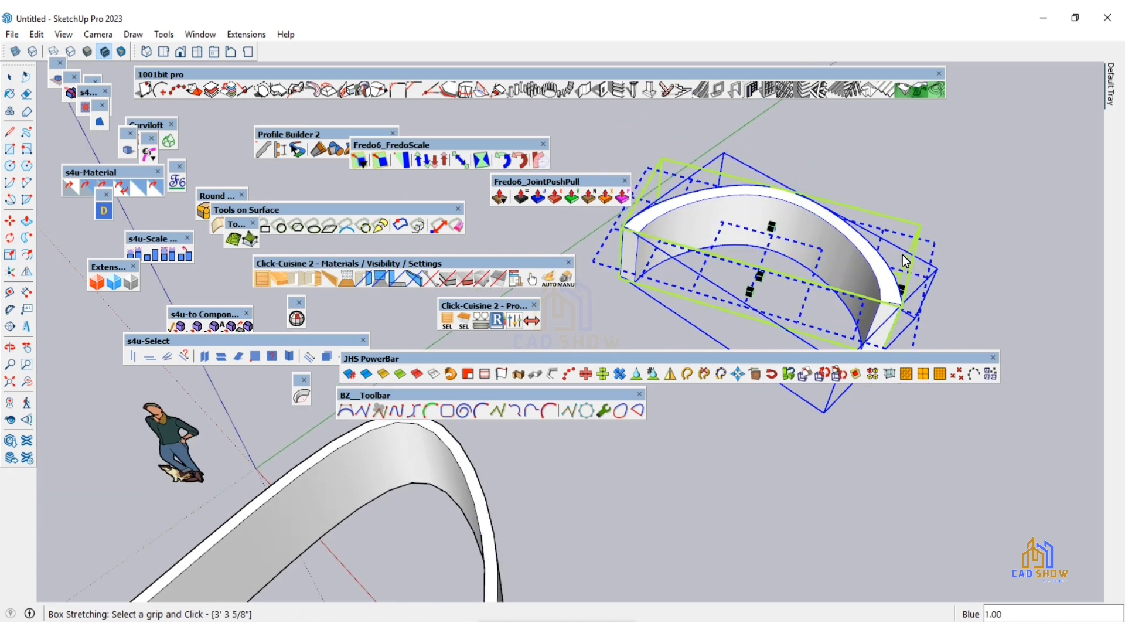
pyautogui.moveTo(904, 287); pyautogui.dragTo(1029, 322)
pyautogui.moveTo(1030, 322)
pyautogui.mouseDown(button='middle')
pyautogui.moveTo(625, 298)
pyautogui.moveTo(843, 300)
pyautogui.mouseUp(button='middle')
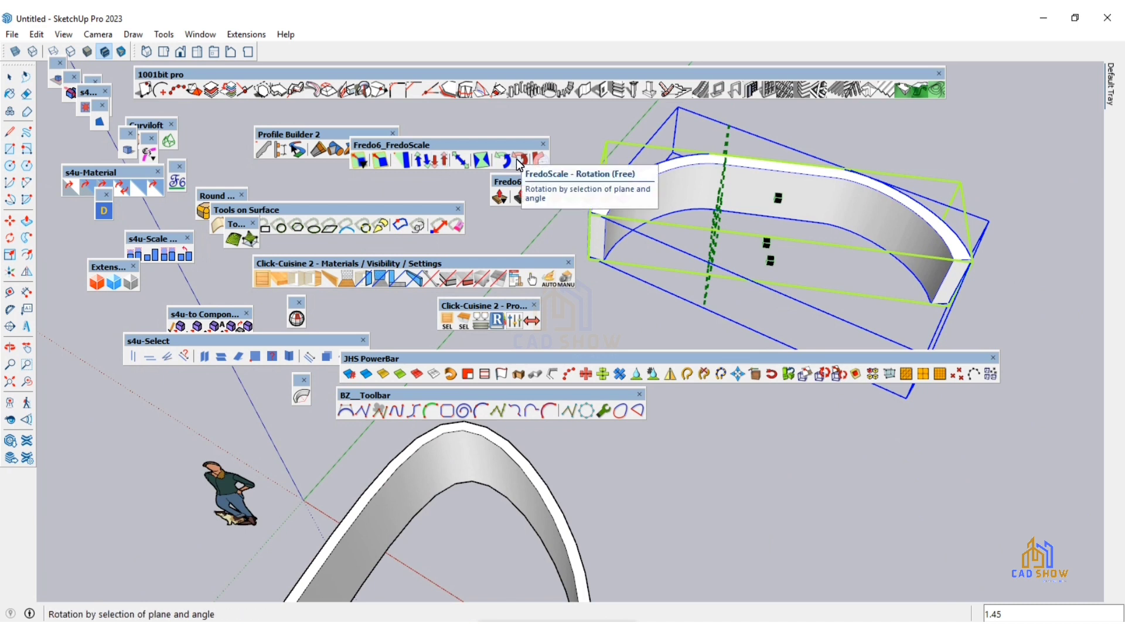
# Free-rotate the curved slab about an endpoint by about 25.2 degrees.
pyautogui.click(519, 164)
pyautogui.click(837, 177)
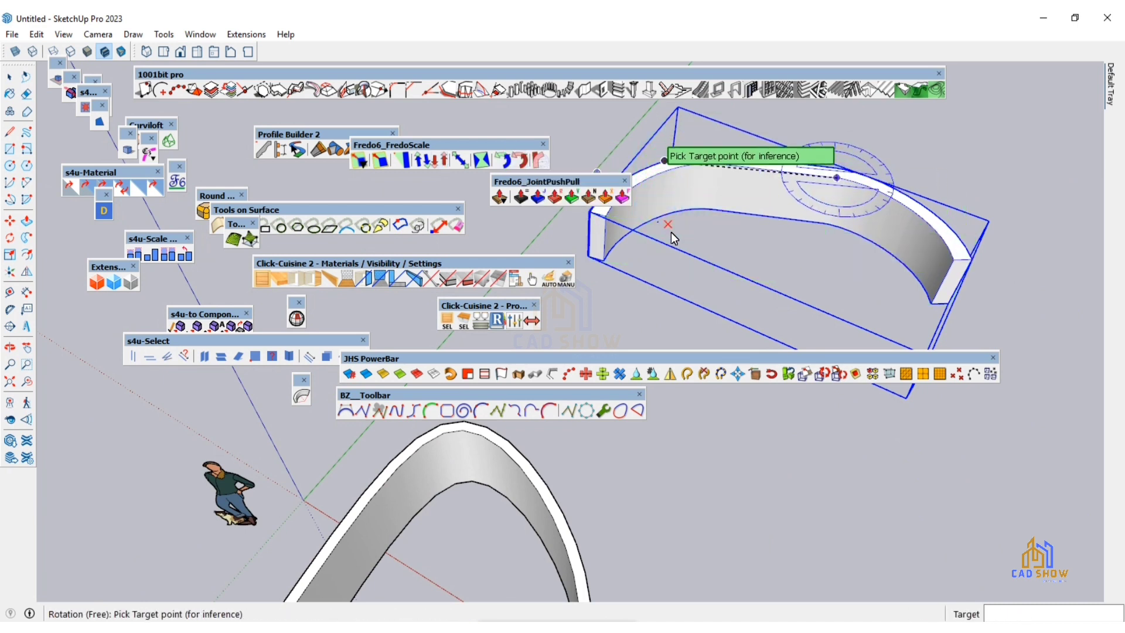
pyautogui.click(592, 258)
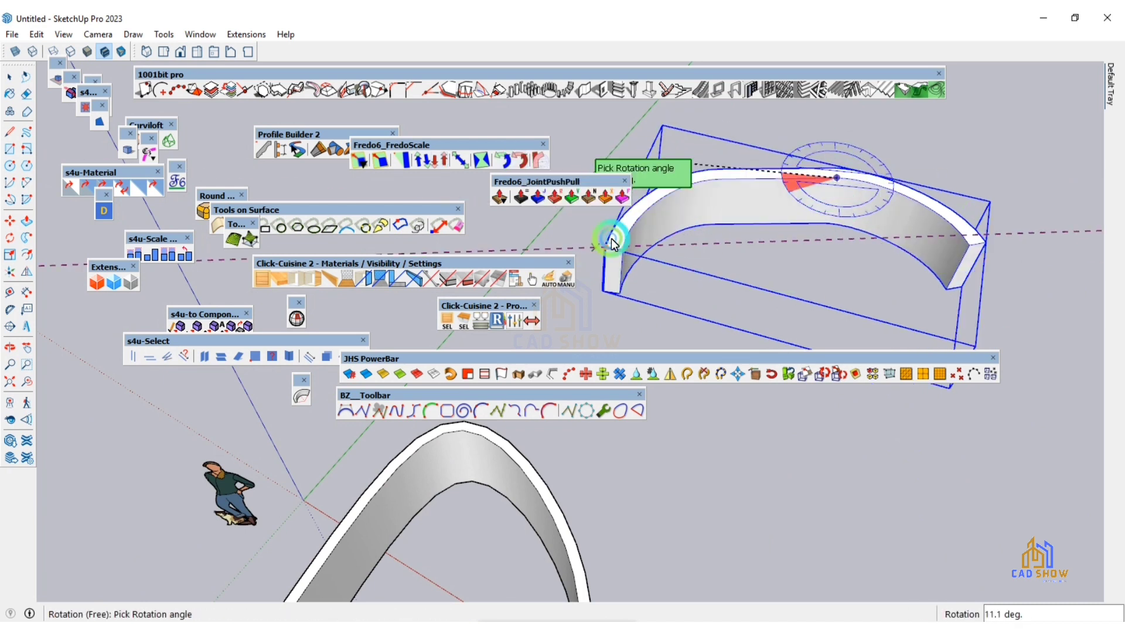
pyautogui.click(703, 286)
pyautogui.scroll(-2, 704, 256)
pyautogui.scroll(-2, 703, 256)
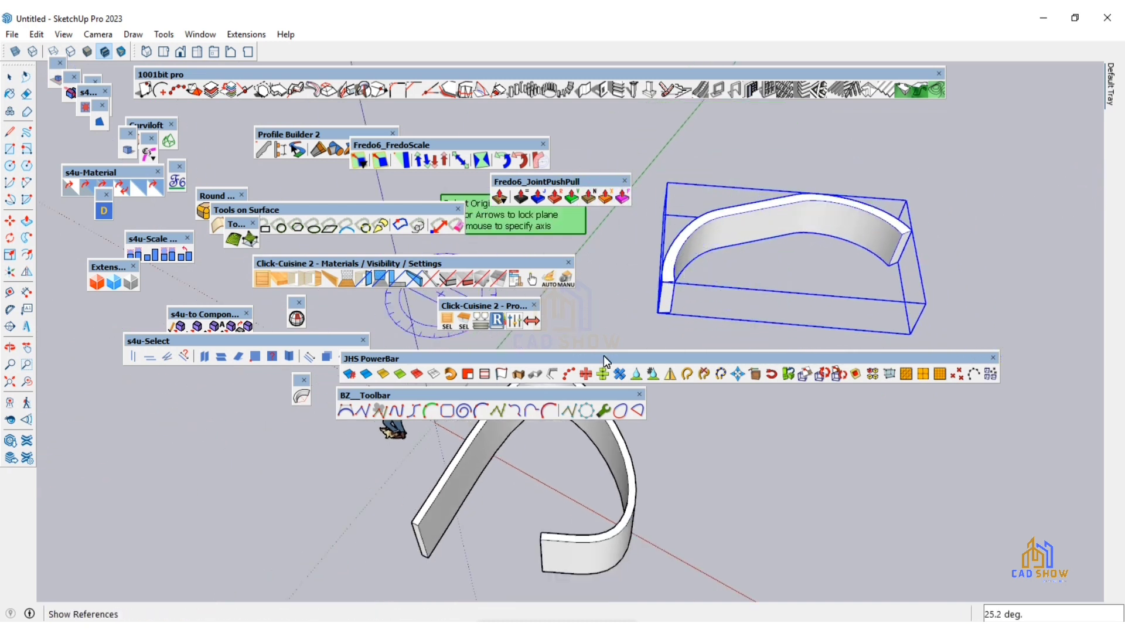
pyautogui.scroll(-2, 631, 308)
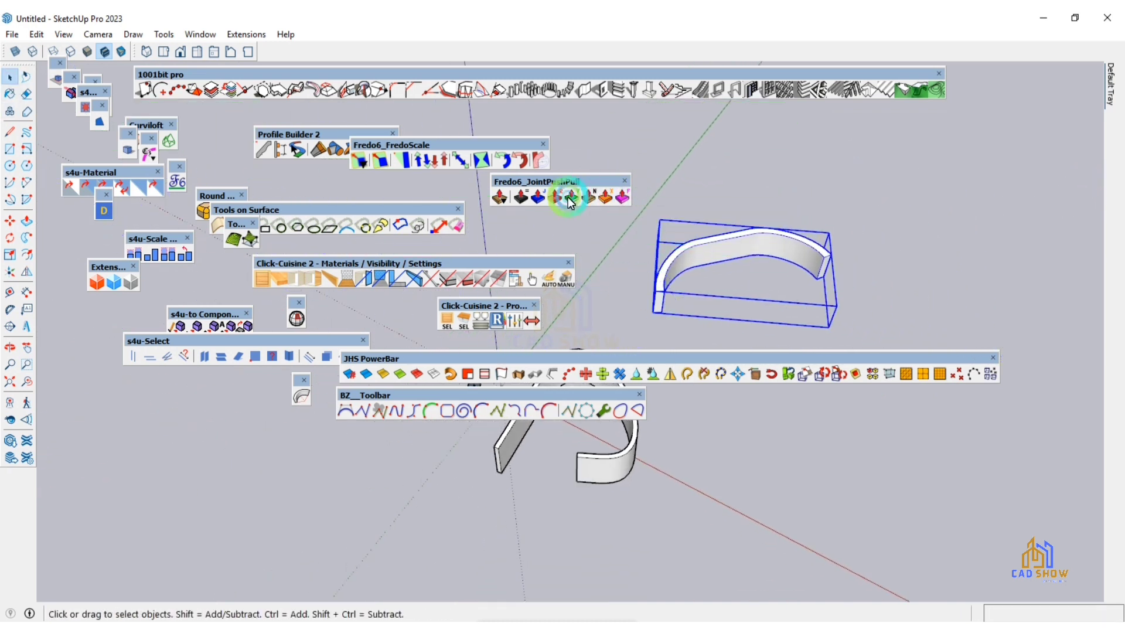
# Orbit and zoom to bring the curved wall into close view with the blue axis vertical.
pyautogui.moveTo(793, 214); pyautogui.dragTo(674, 328, button='middle')
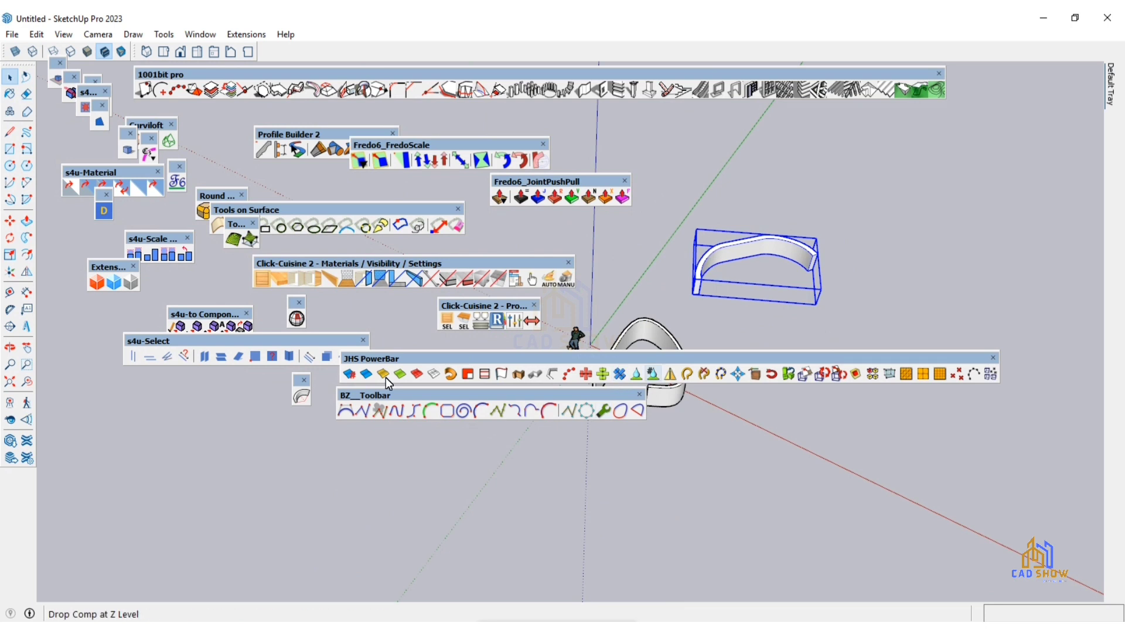
pyautogui.scroll(2, 653, 143)
pyautogui.scroll(-1, 696, 241)
pyautogui.scroll(-1, 696, 242)
pyautogui.moveTo(604, 409)
pyautogui.mouseDown(button='middle')
pyautogui.moveTo(846, 430)
pyautogui.moveTo(716, 368)
pyautogui.mouseUp(button='middle')
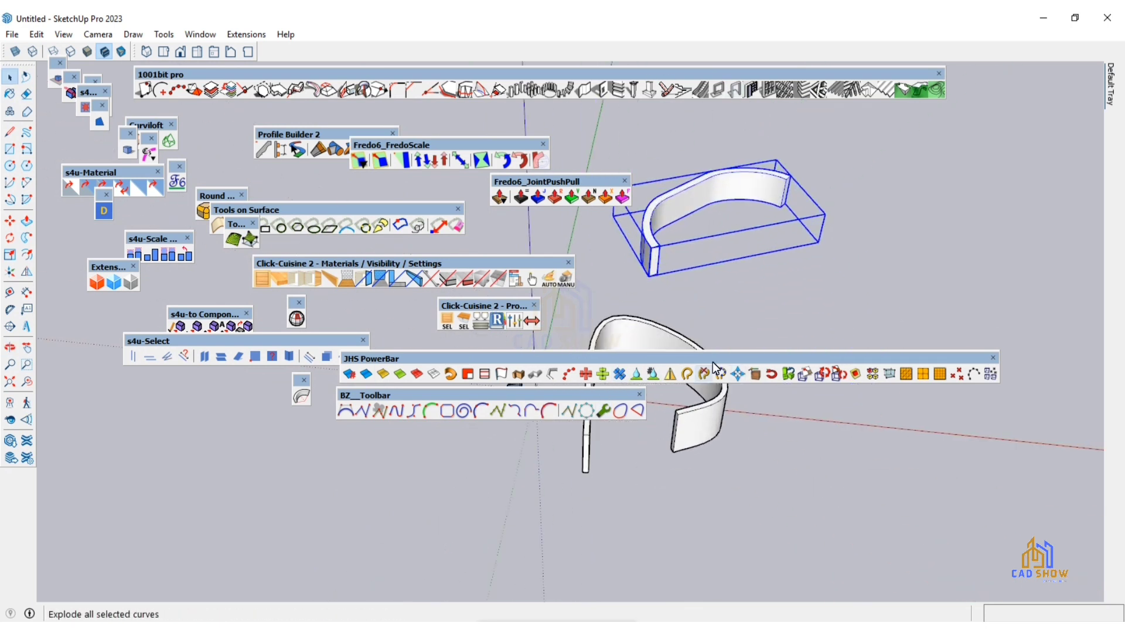
pyautogui.moveTo(910, 358); pyautogui.dragTo(653, 515)
pyautogui.moveTo(658, 349); pyautogui.dragTo(946, 358, button='middle')
pyautogui.scroll(3, 888, 282)
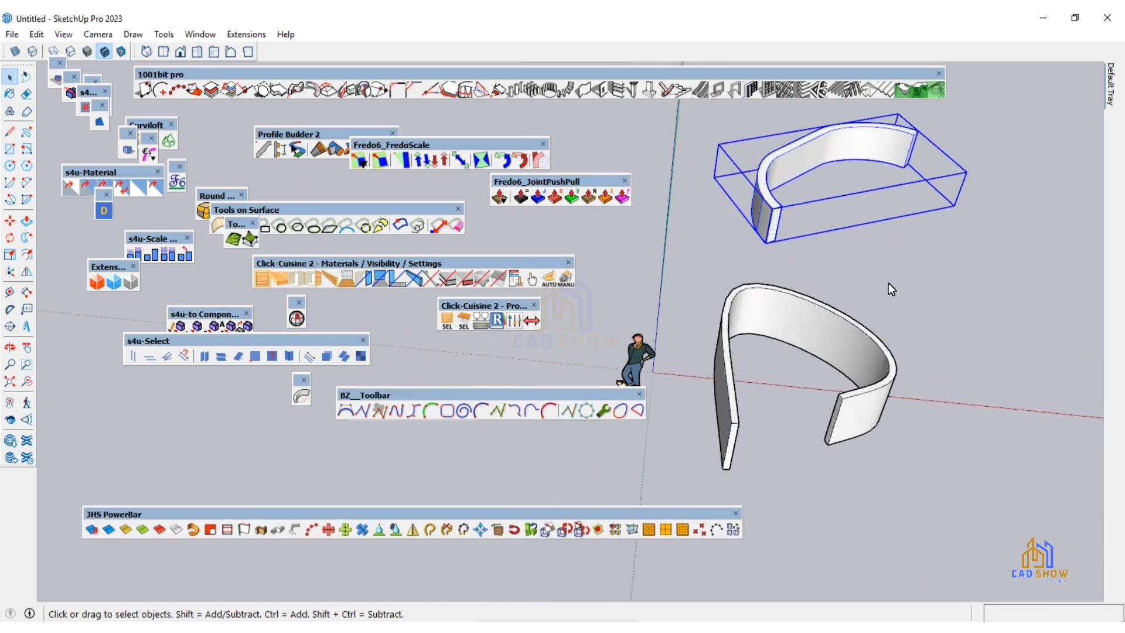
pyautogui.scroll(2, 835, 368)
# Cut a small rectangular opening into the curved wall with 1001bit Create Wall Opening.
pyautogui.click(595, 96)
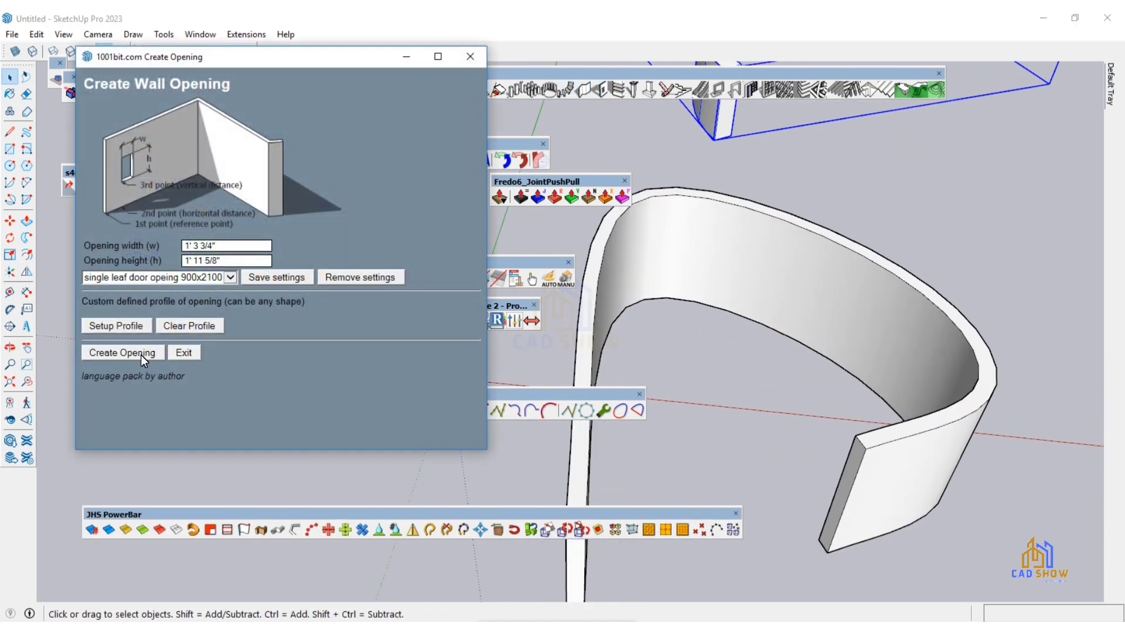
pyautogui.click(143, 359)
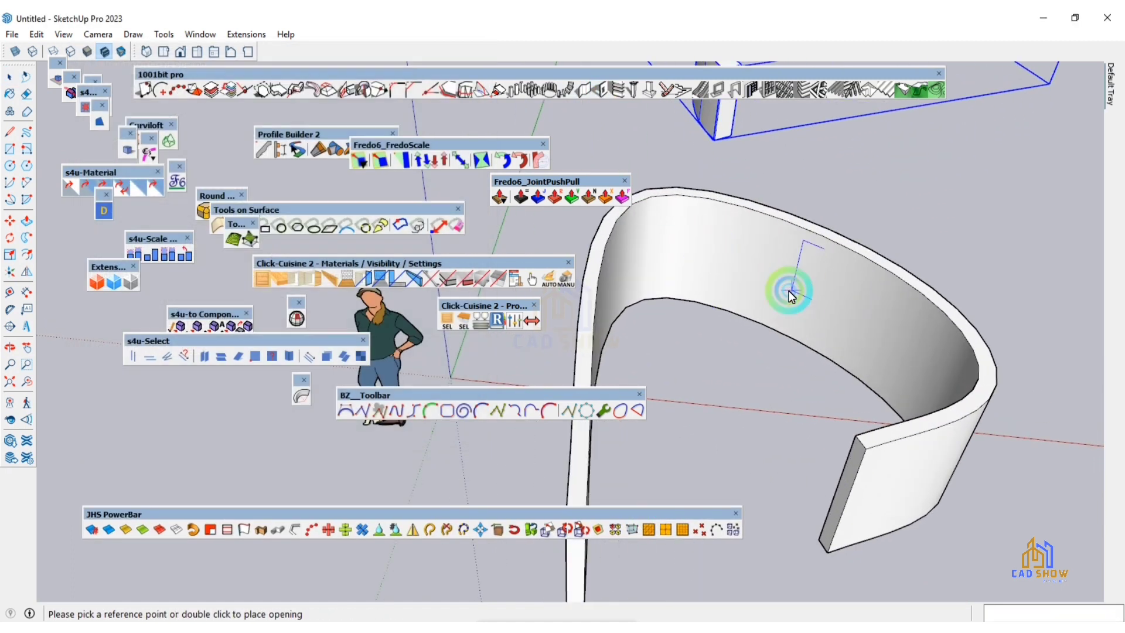
pyautogui.click(769, 328)
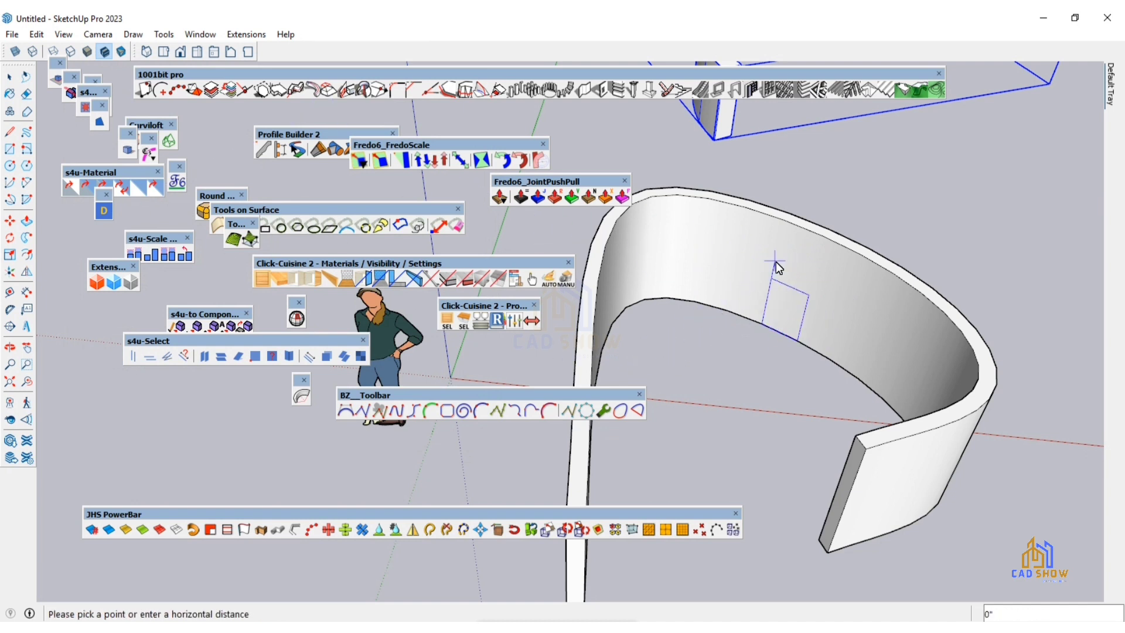
pyautogui.click(810, 323)
# Orbit around the curved wall to inspect the new opening from several angles.
pyautogui.moveTo(821, 321); pyautogui.dragTo(547, 297, button='middle')
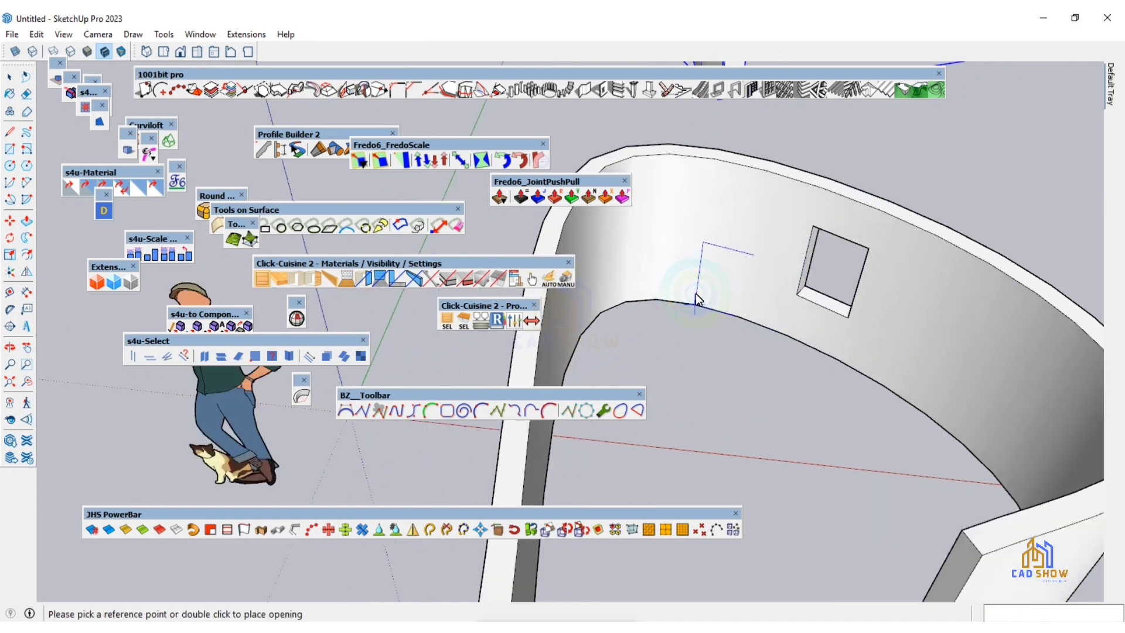
pyautogui.scroll(-5, 547, 297)
pyautogui.moveTo(605, 330)
pyautogui.mouseDown(button='middle')
pyautogui.moveTo(691, 413)
pyautogui.moveTo(673, 477)
pyautogui.mouseUp(button='middle')
pyautogui.scroll(2, 683, 469)
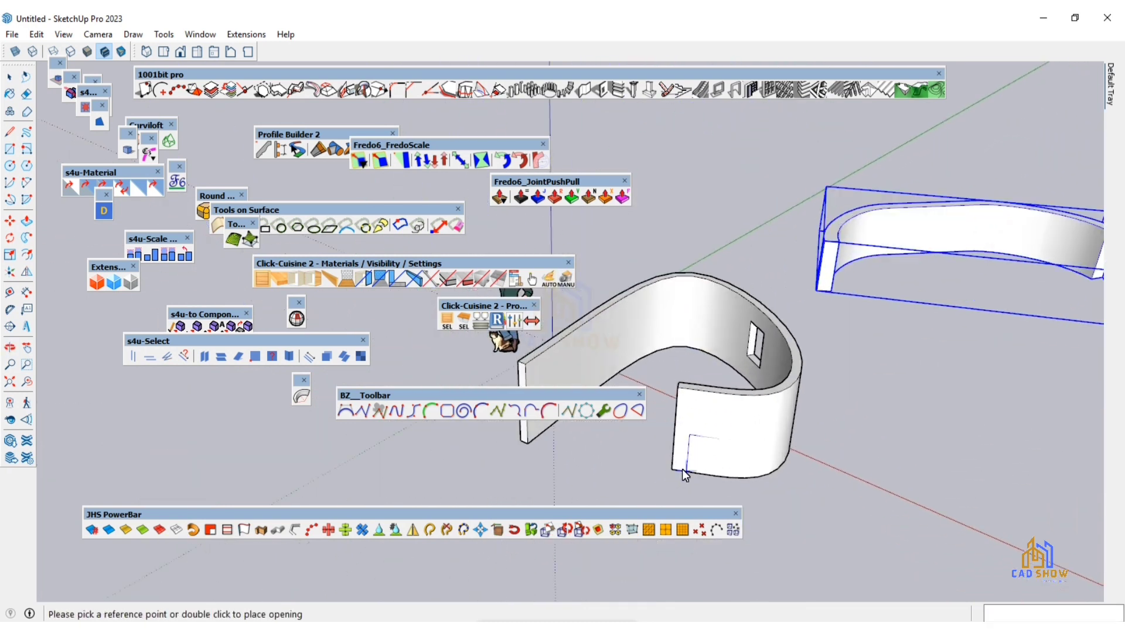
pyautogui.scroll(3, 682, 469)
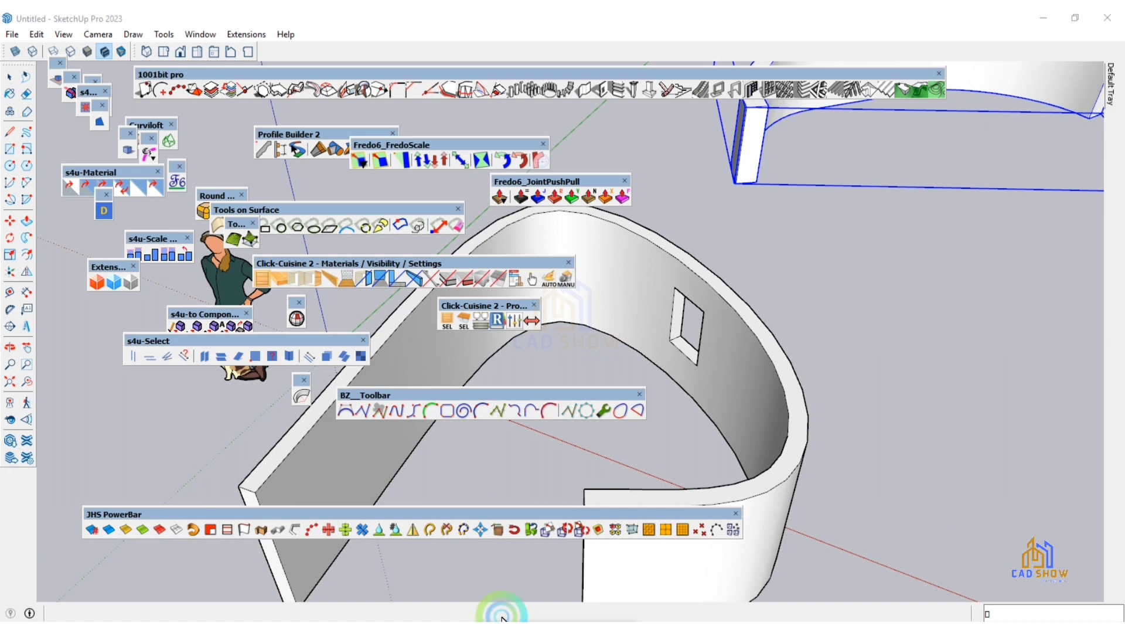
pyautogui.moveTo(780, 401); pyautogui.dragTo(762, 413, button='middle')
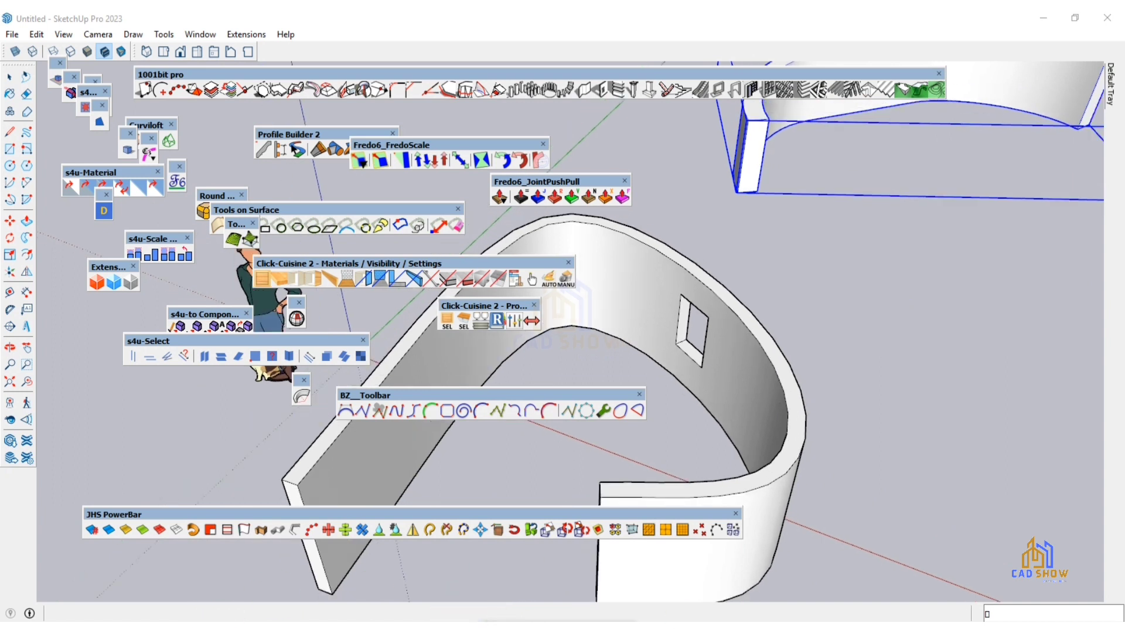